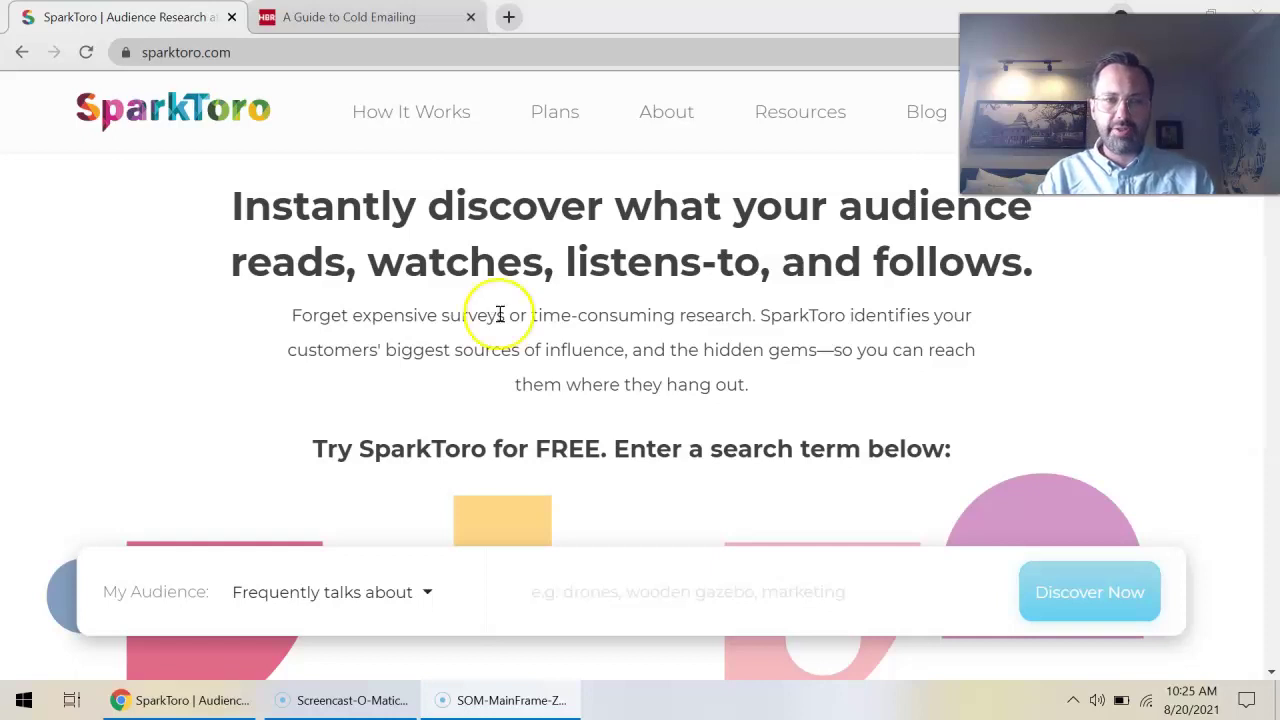
# Step: Scroll down the SparkToro homepage to the free audience search
pyautogui.scroll(-2, 574, 446)
# Step: Set the audience criterion to 'Uses these word(s) in their profile'
pyautogui.click(389, 385)
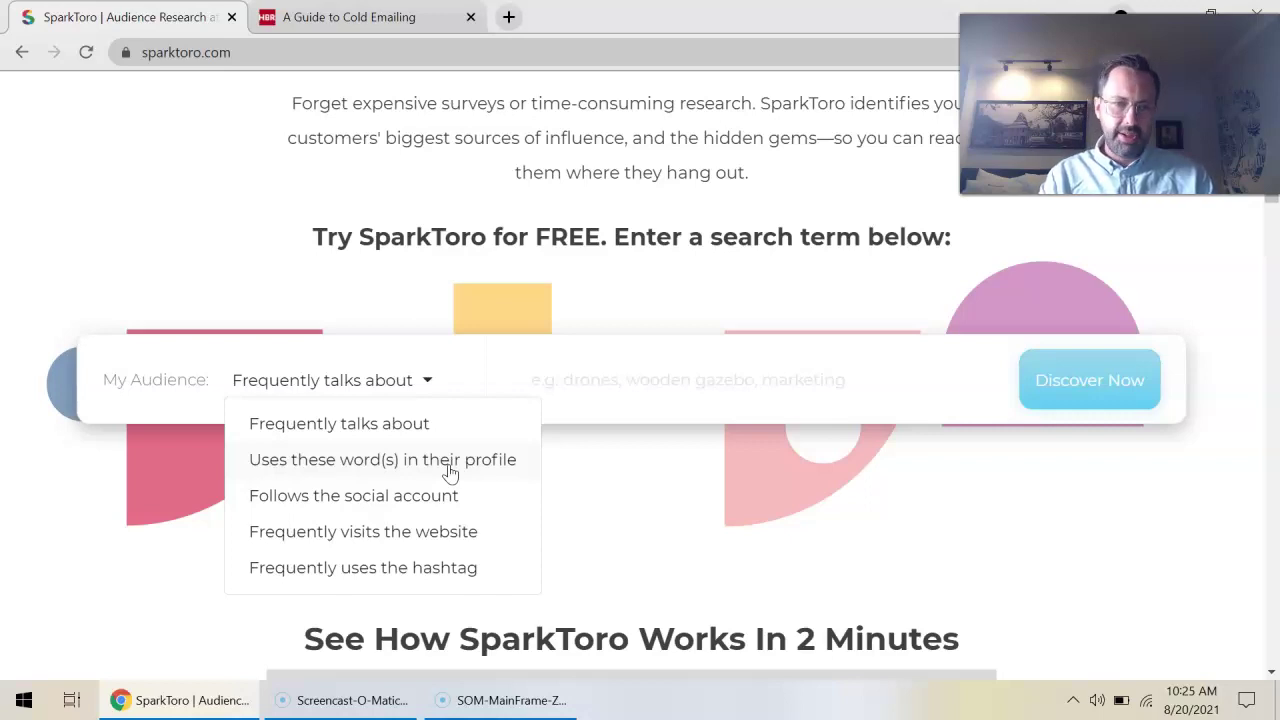
pyautogui.click(430, 438)
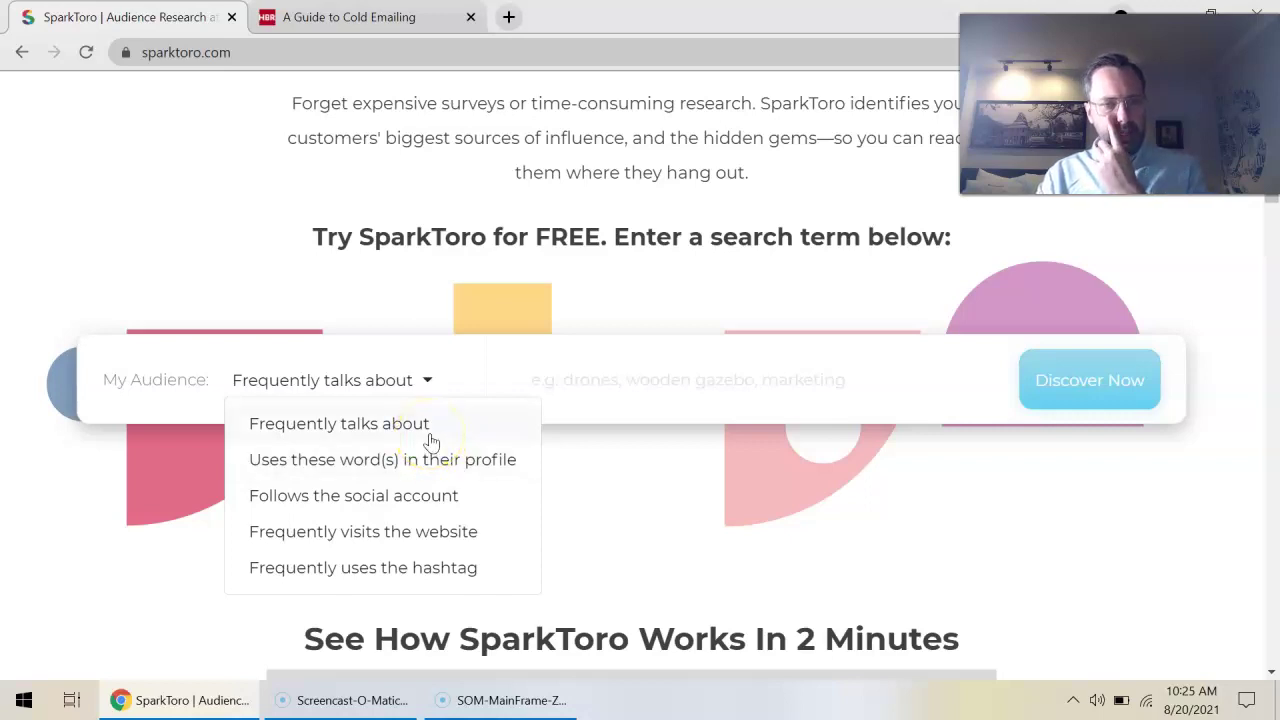
pyautogui.click(451, 481)
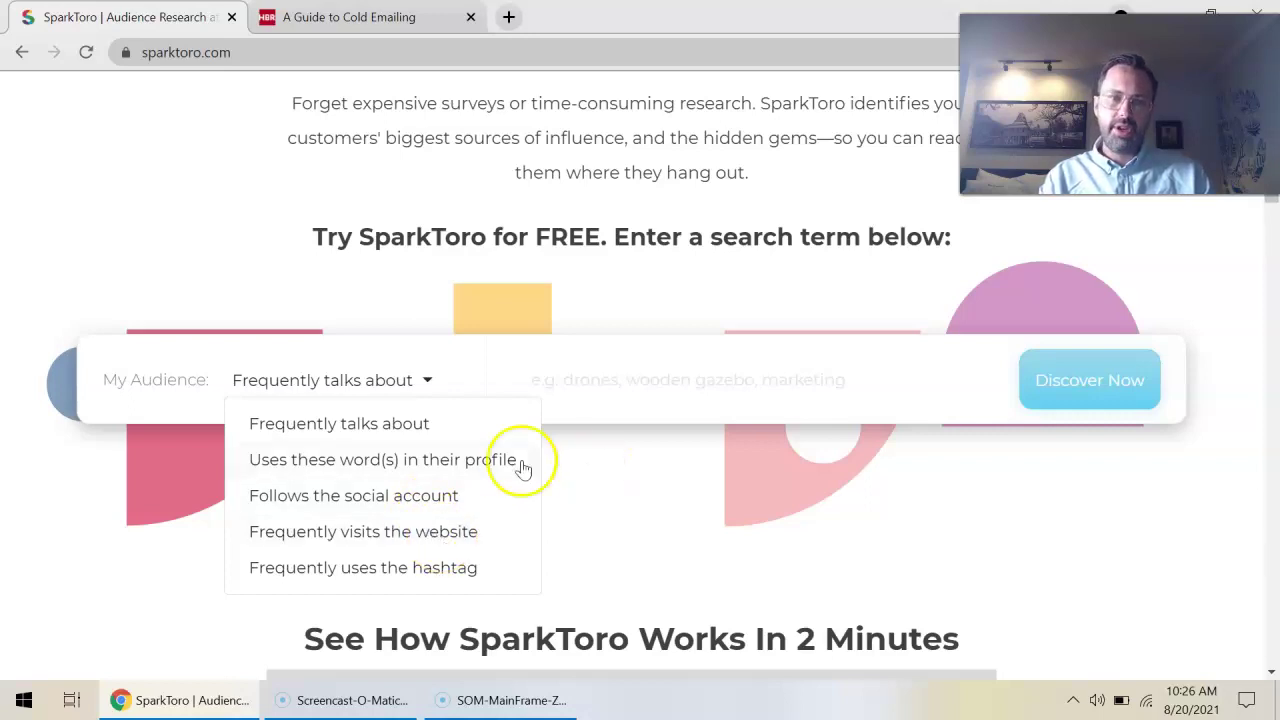
pyautogui.click(456, 466)
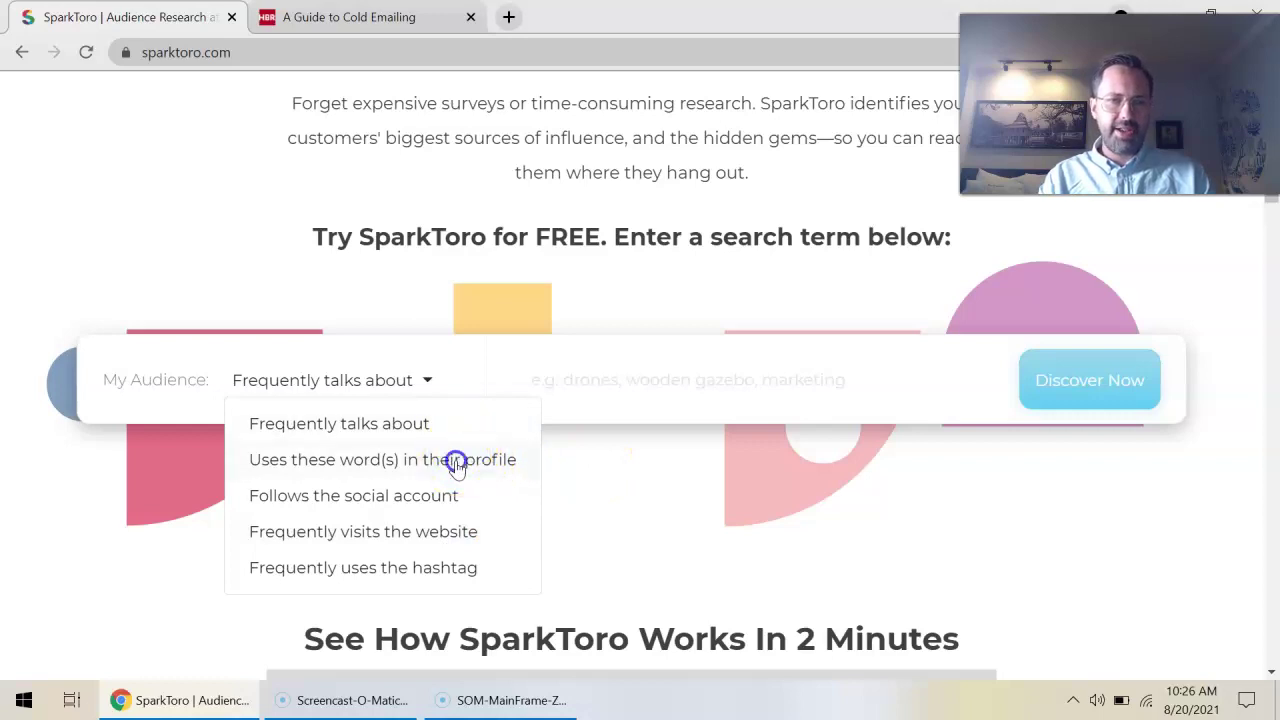
# Step: Enter 'dog trainer' as the search term and run Discover Now
pyautogui.click(668, 393)
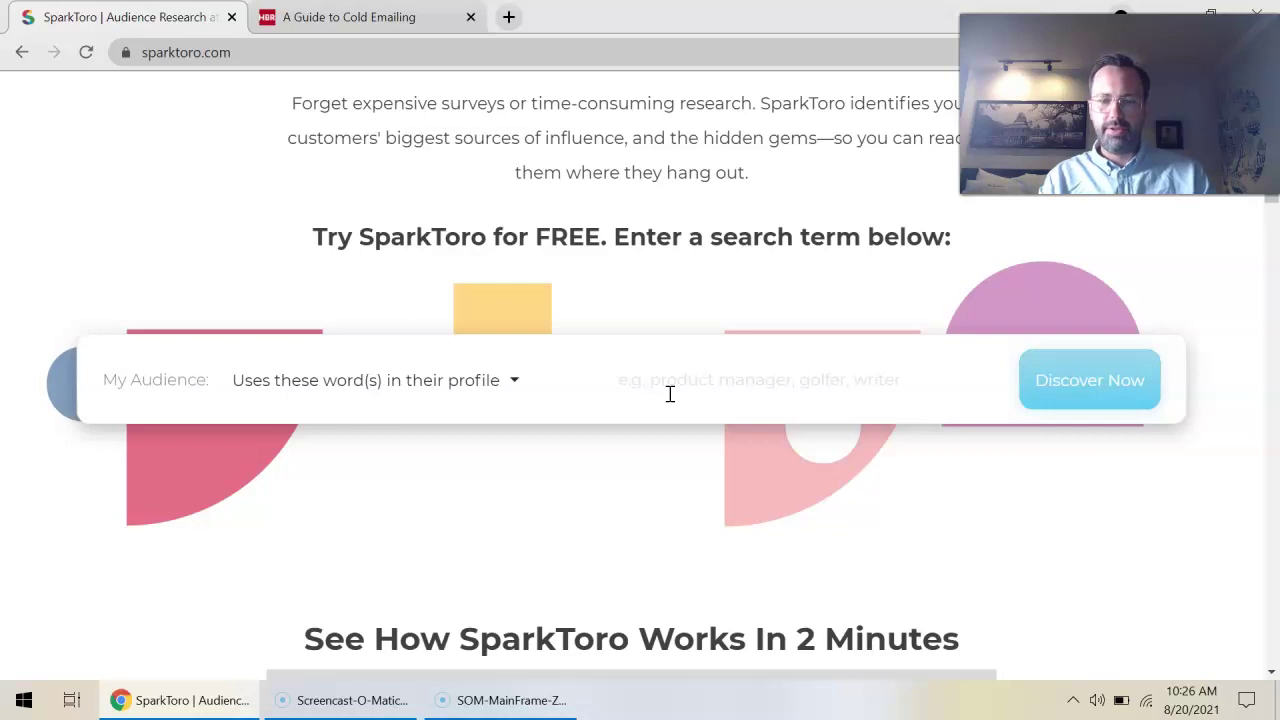
pyautogui.write('dog trainer')
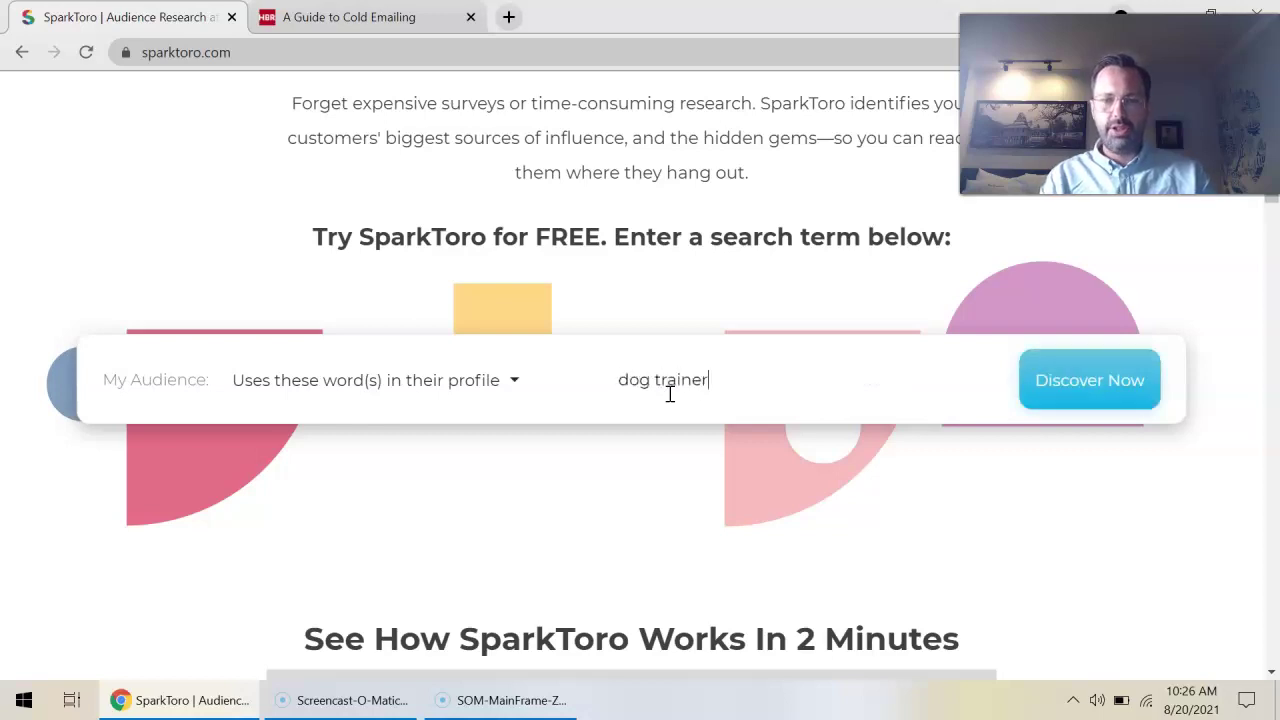
pyautogui.click(700, 357)
pyautogui.click(766, 388)
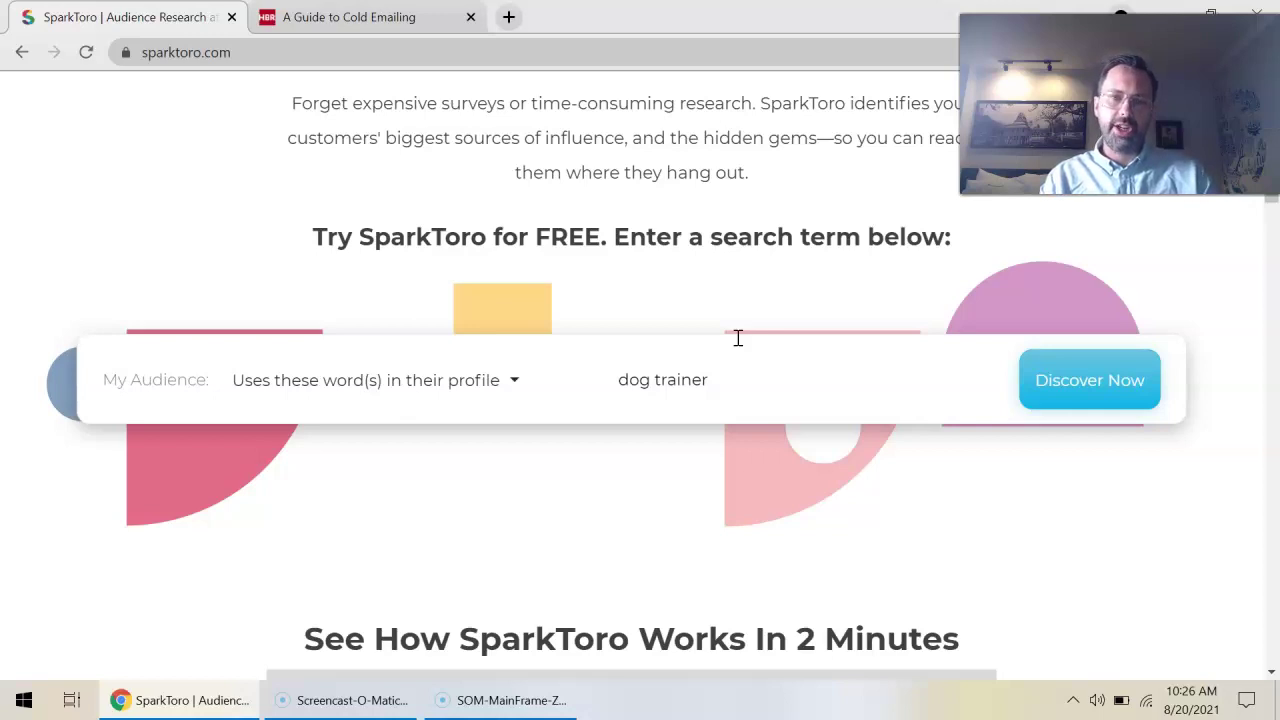
pyautogui.click(886, 299)
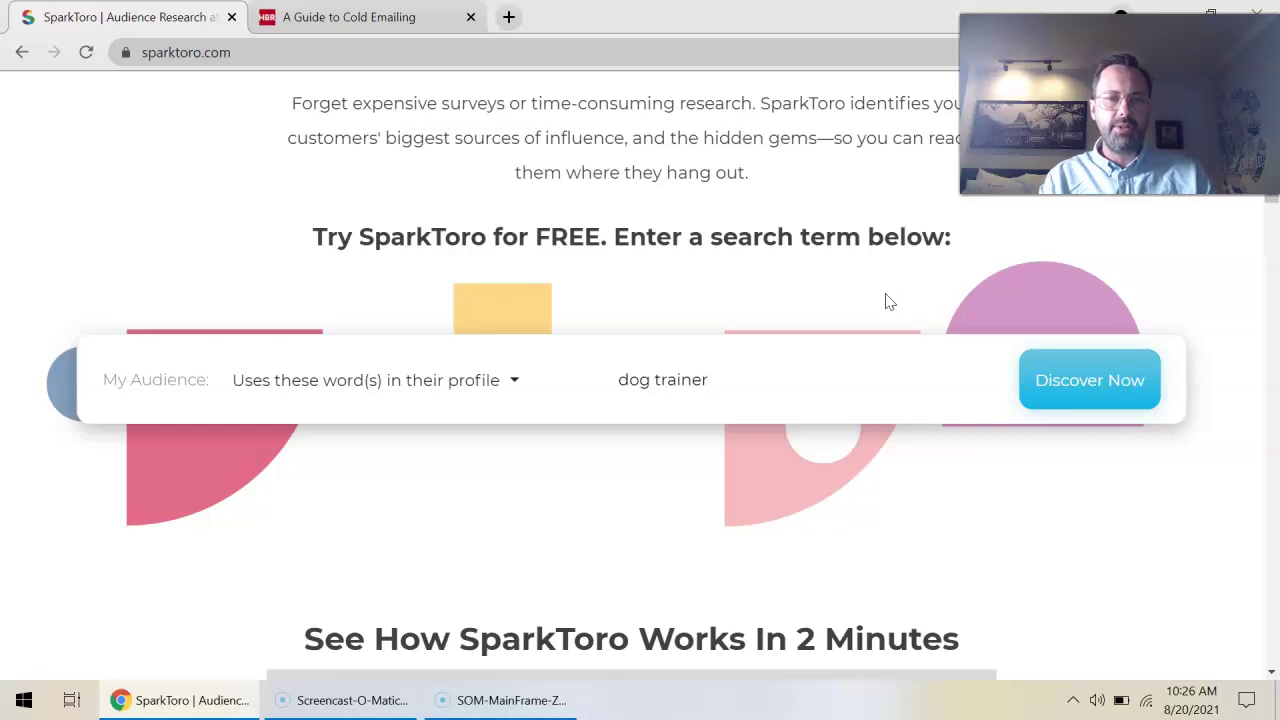
pyautogui.click(1120, 392)
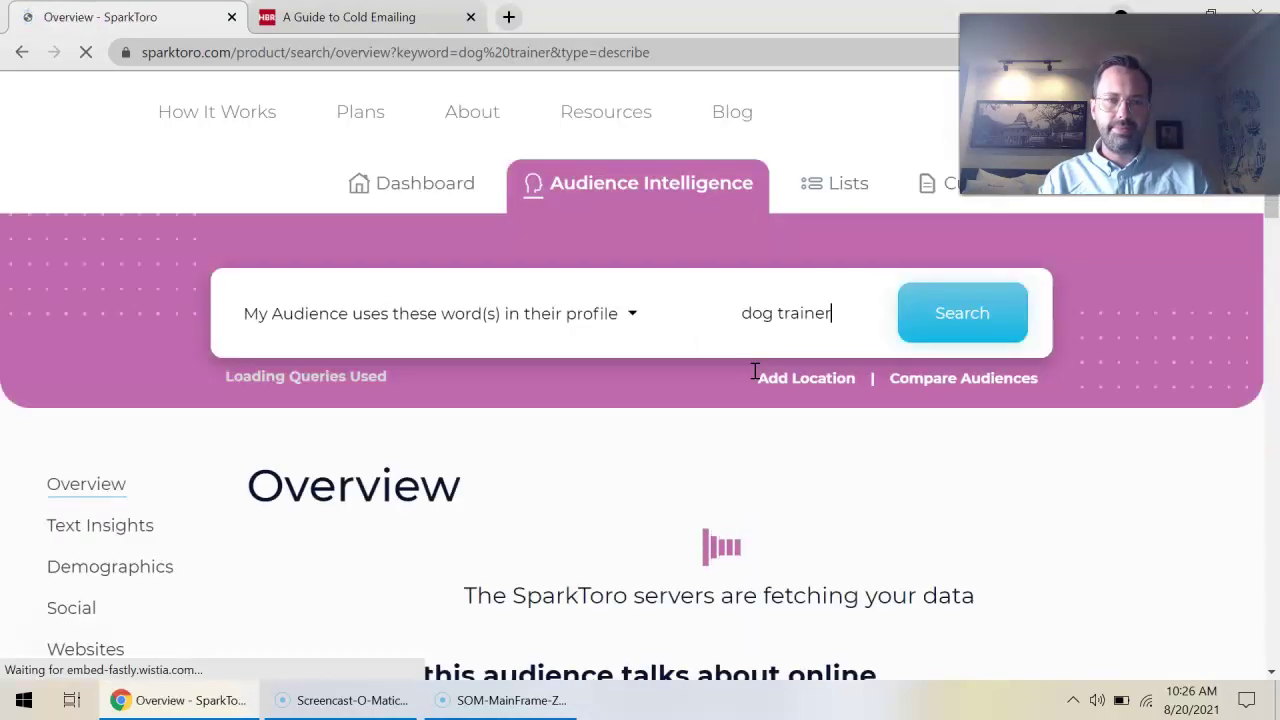
# Step: Scroll through the 2,542-profile Overview: bio words, hashtags, followed accounts, websites and press
pyautogui.scroll(-4, 755, 371)
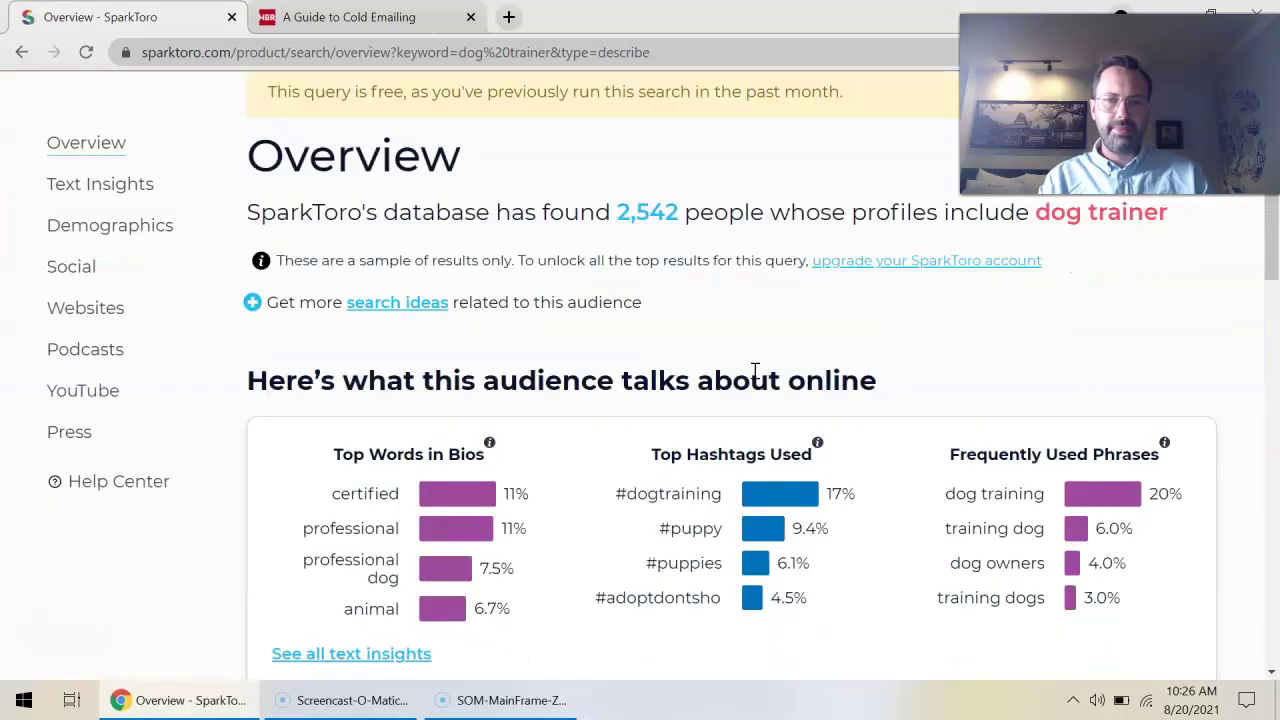
pyautogui.scroll(-5, 755, 371)
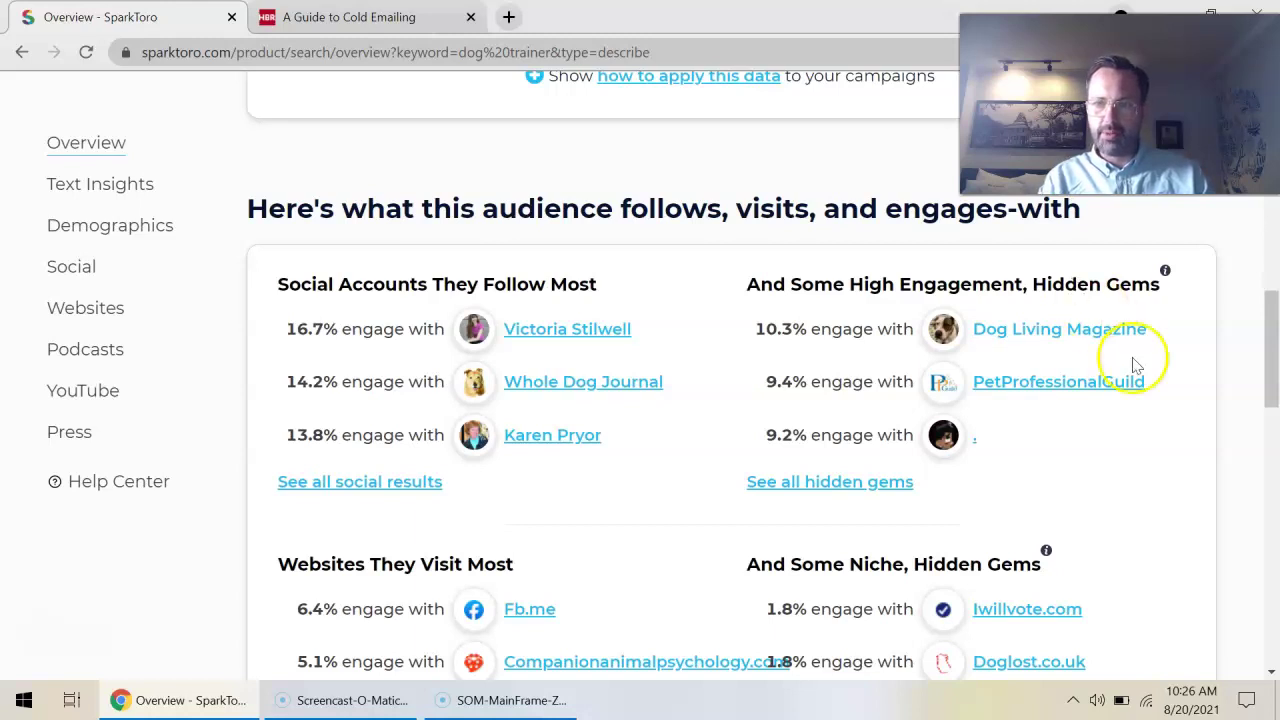
pyautogui.scroll(-2, 1166, 457)
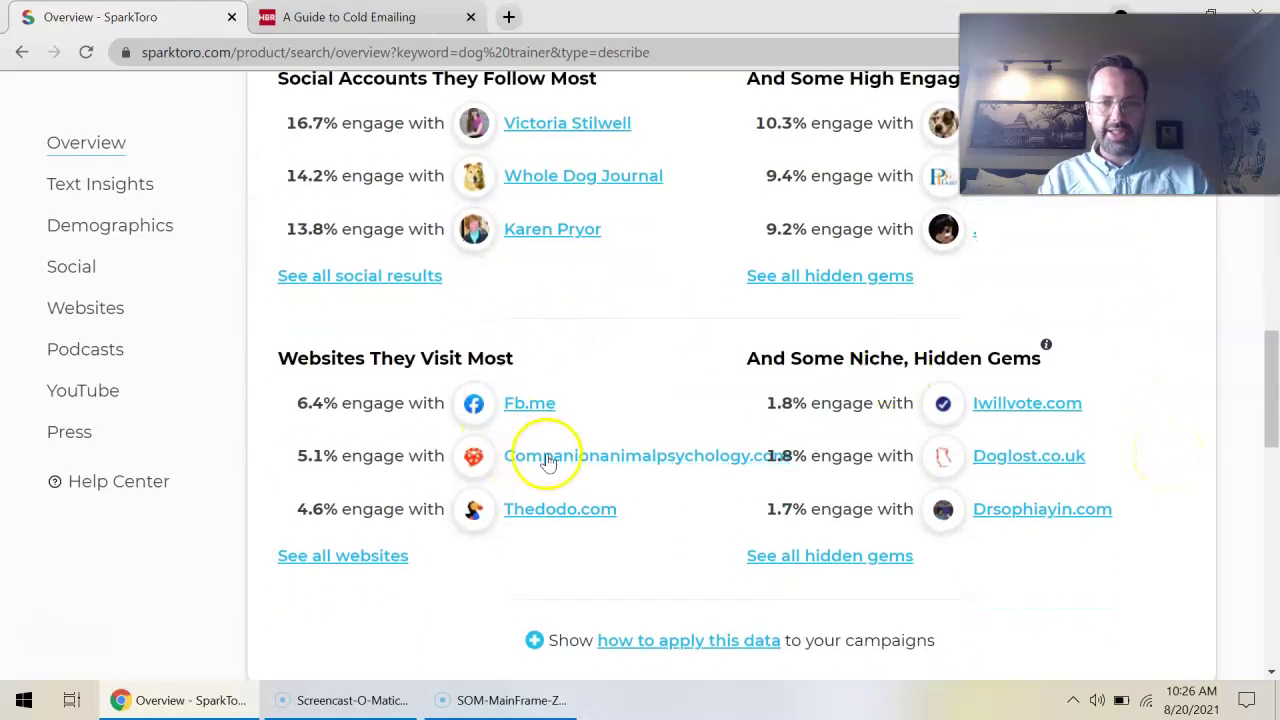
pyautogui.scroll(-1, 900, 463)
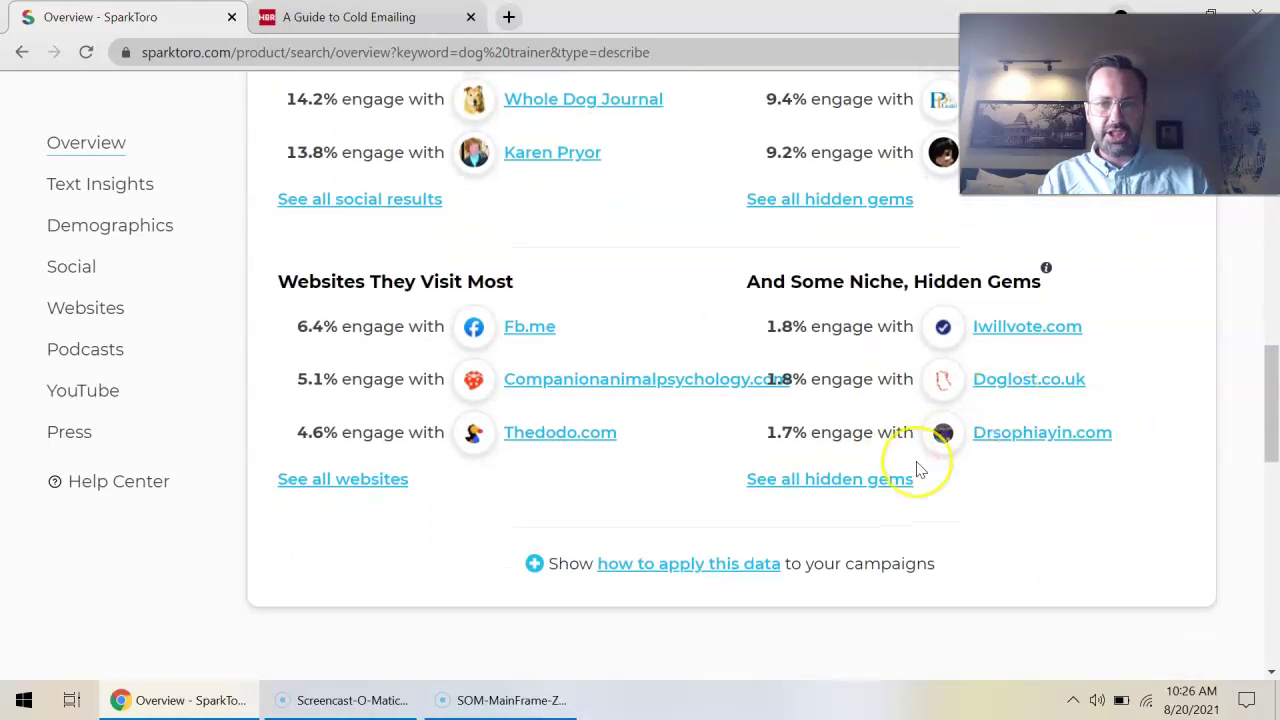
pyautogui.scroll(-7, 915, 465)
pyautogui.scroll(-1, 917, 467)
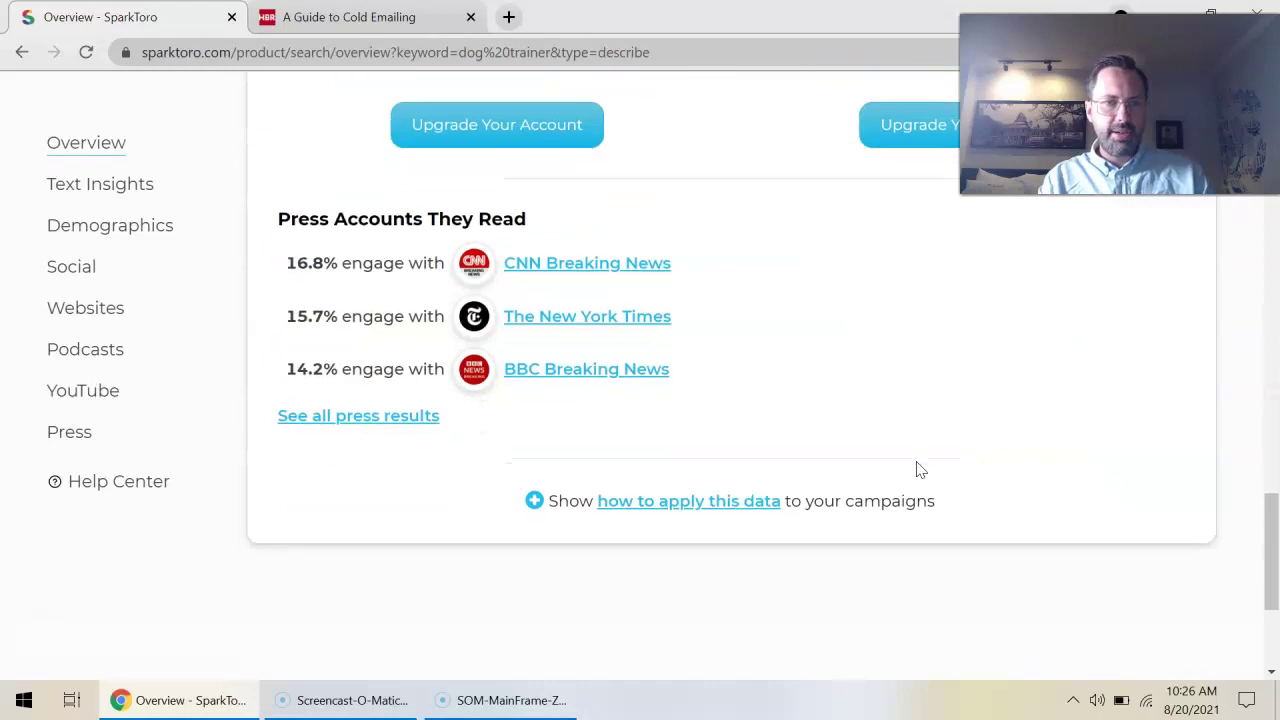
pyautogui.scroll(20, 672, 197)
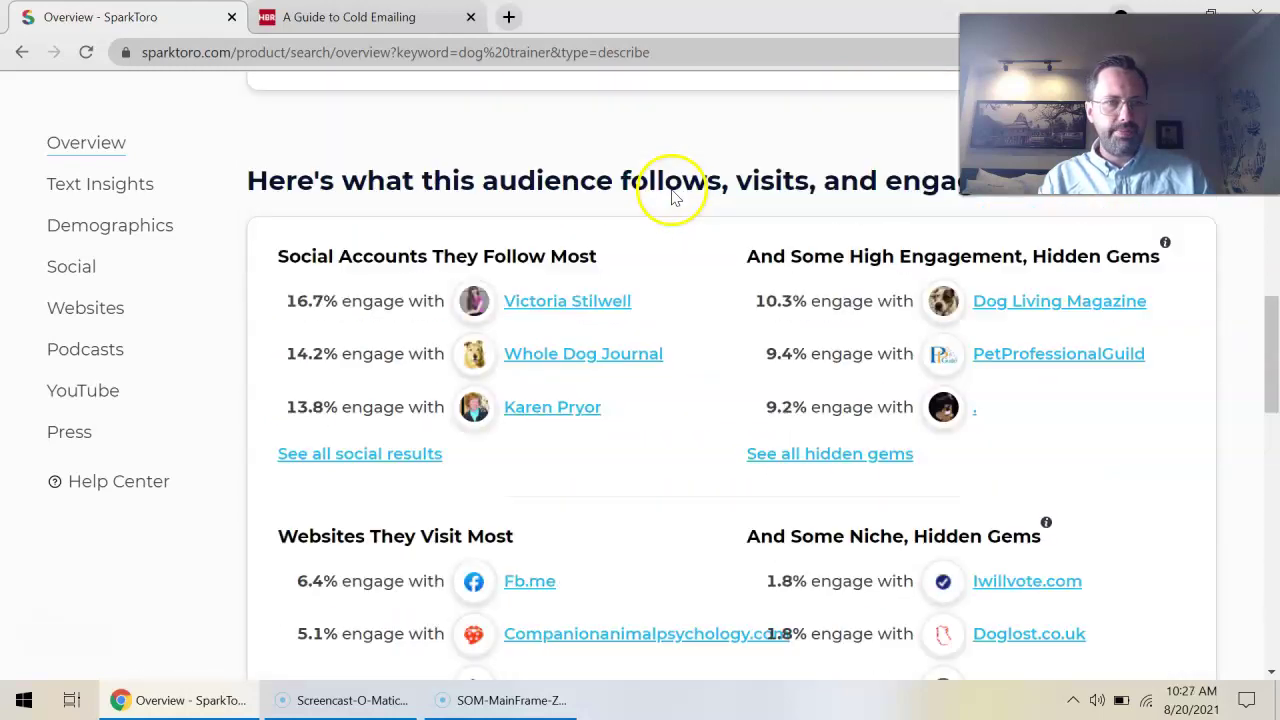
pyautogui.scroll(-4, 123, 432)
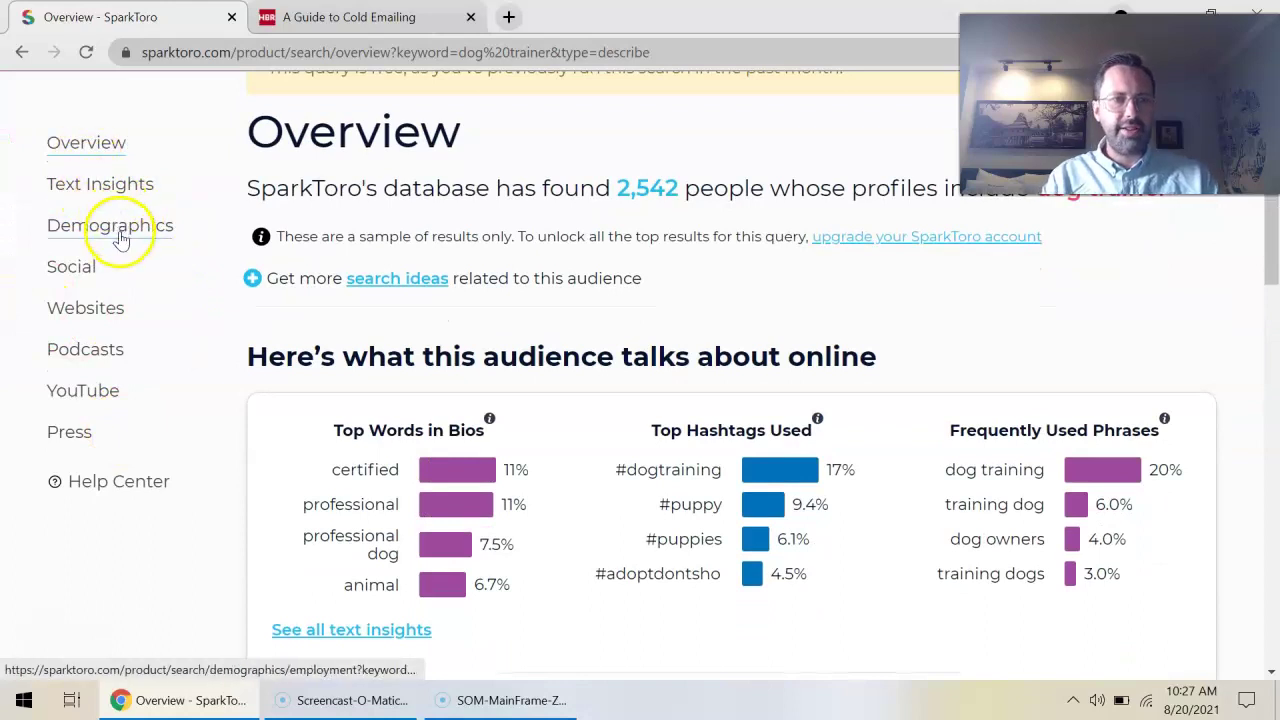
# Step: Open the Social results and check Victoria Stilwell's follower stats at 17% of audience
pyautogui.click(86, 266)
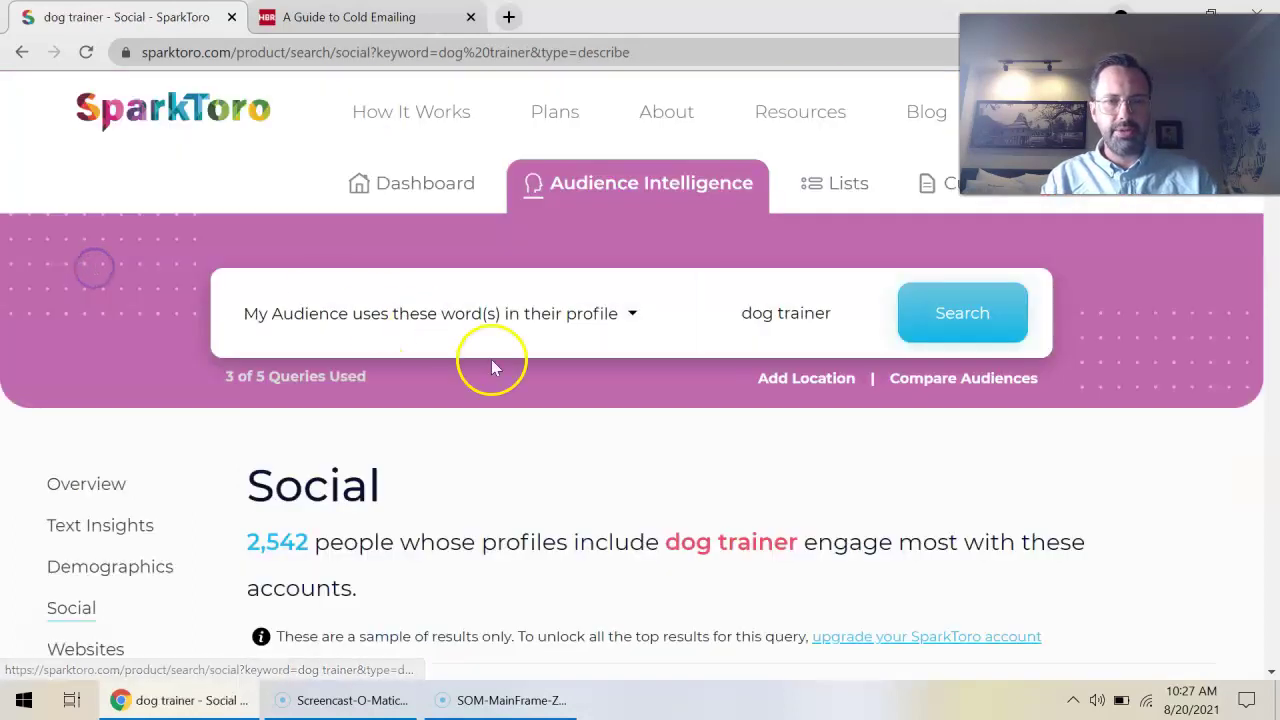
pyautogui.scroll(-5, 548, 412)
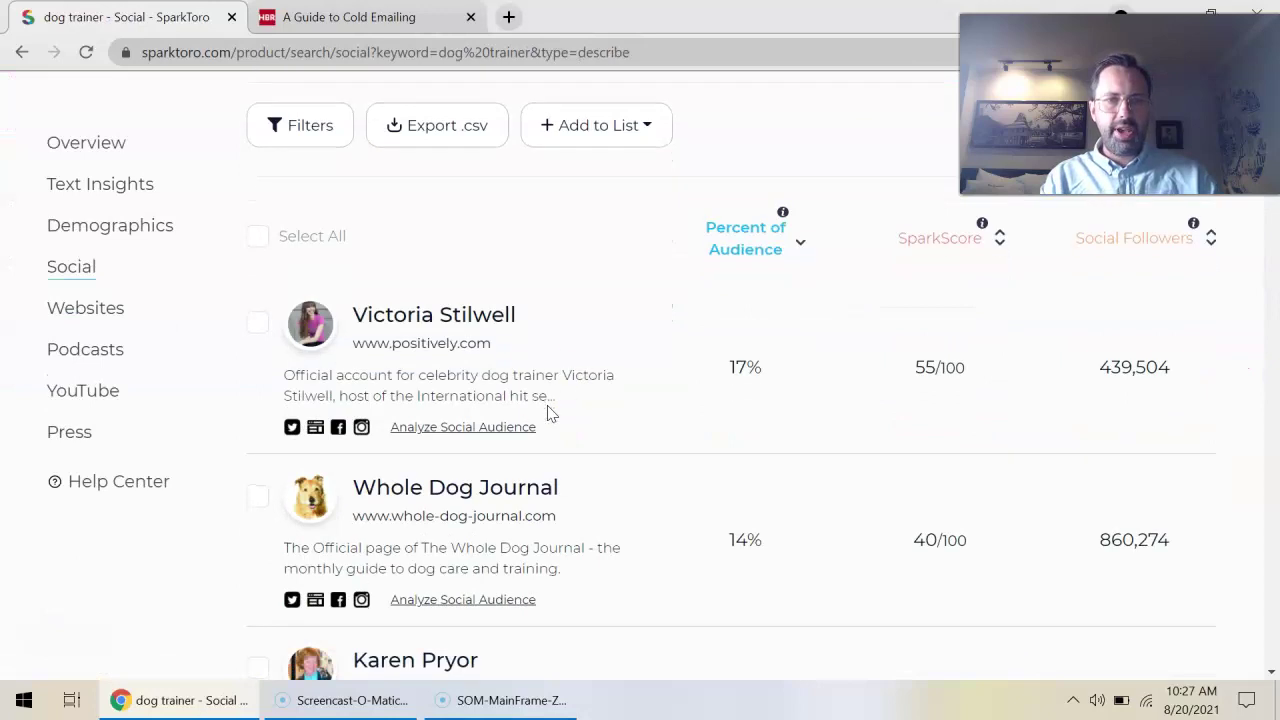
pyautogui.moveTo(355, 314); pyautogui.dragTo(518, 308)
pyautogui.click(518, 308)
pyautogui.click(611, 210)
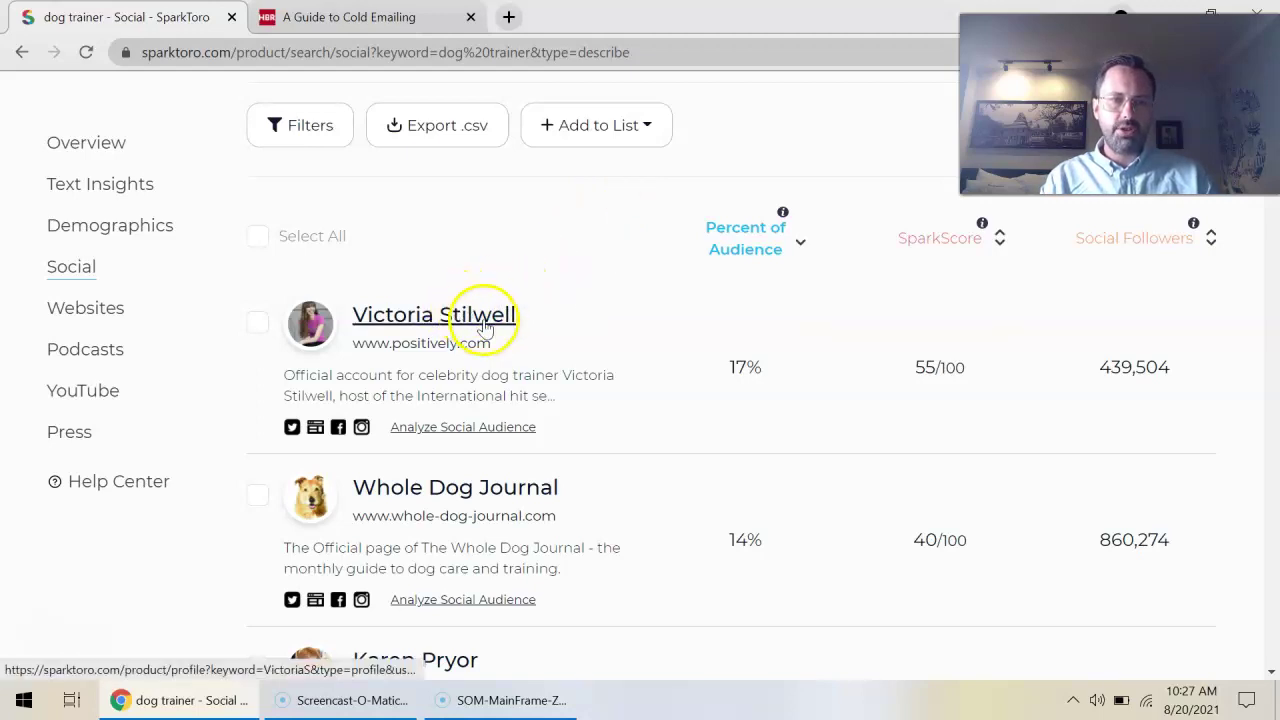
pyautogui.moveTo(338, 432)
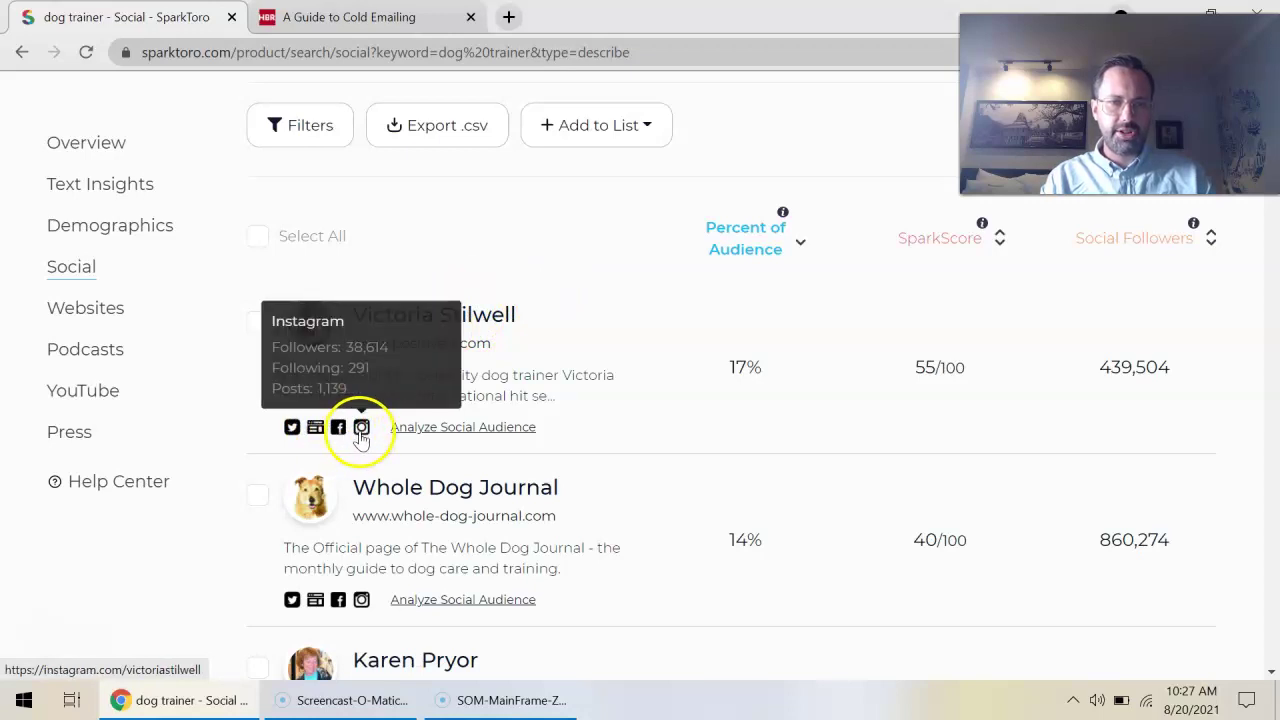
pyautogui.moveTo(298, 430)
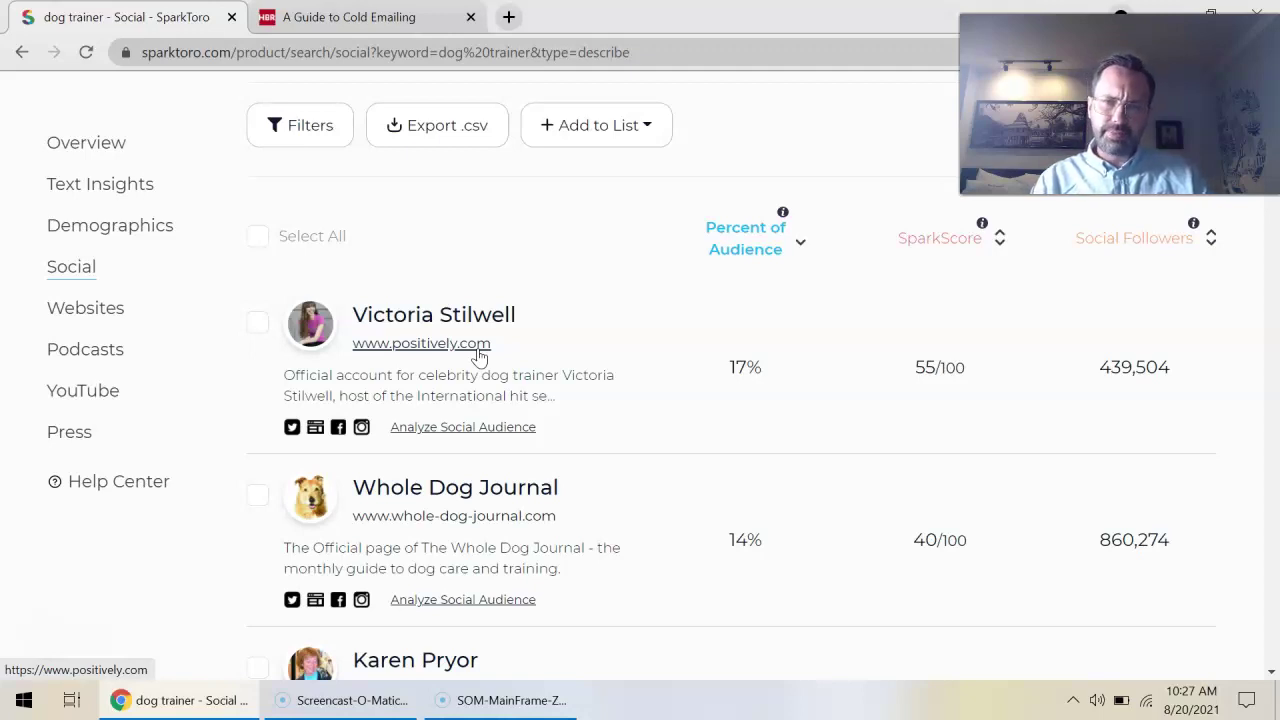
pyautogui.rightClick(477, 350)
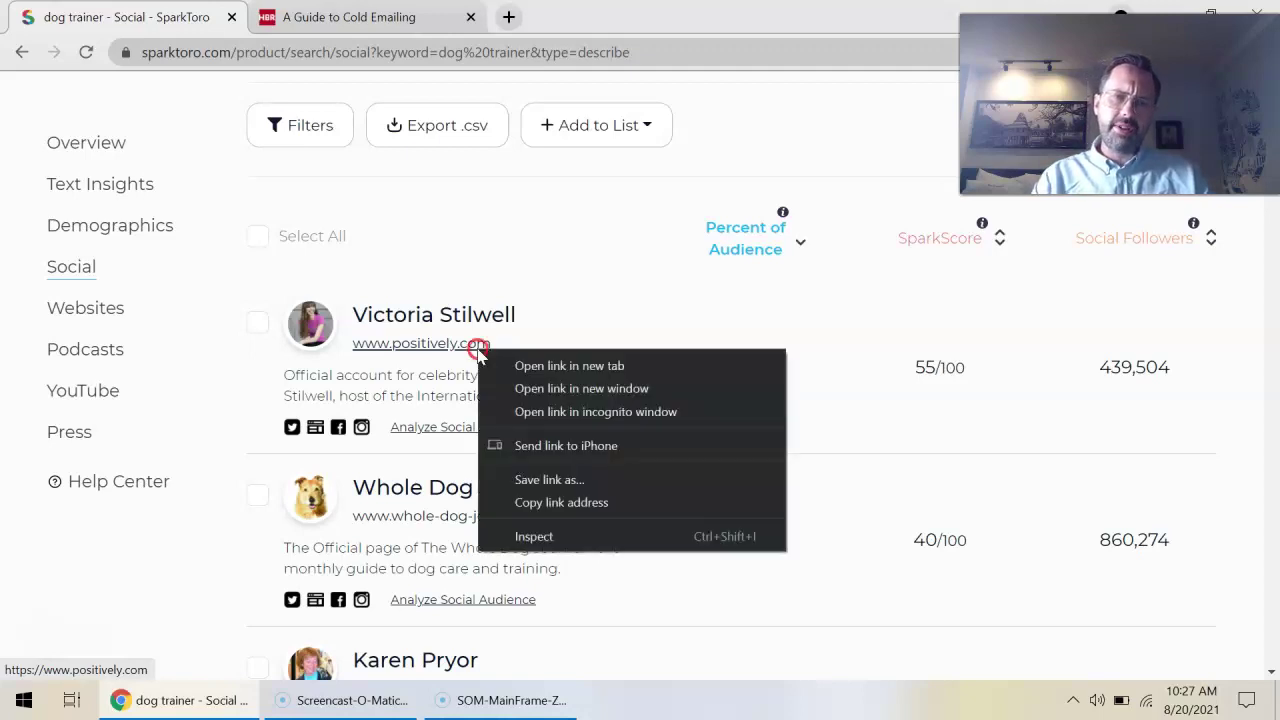
pyautogui.click(526, 363)
pyautogui.hotkey('ctrl', 'Tab')
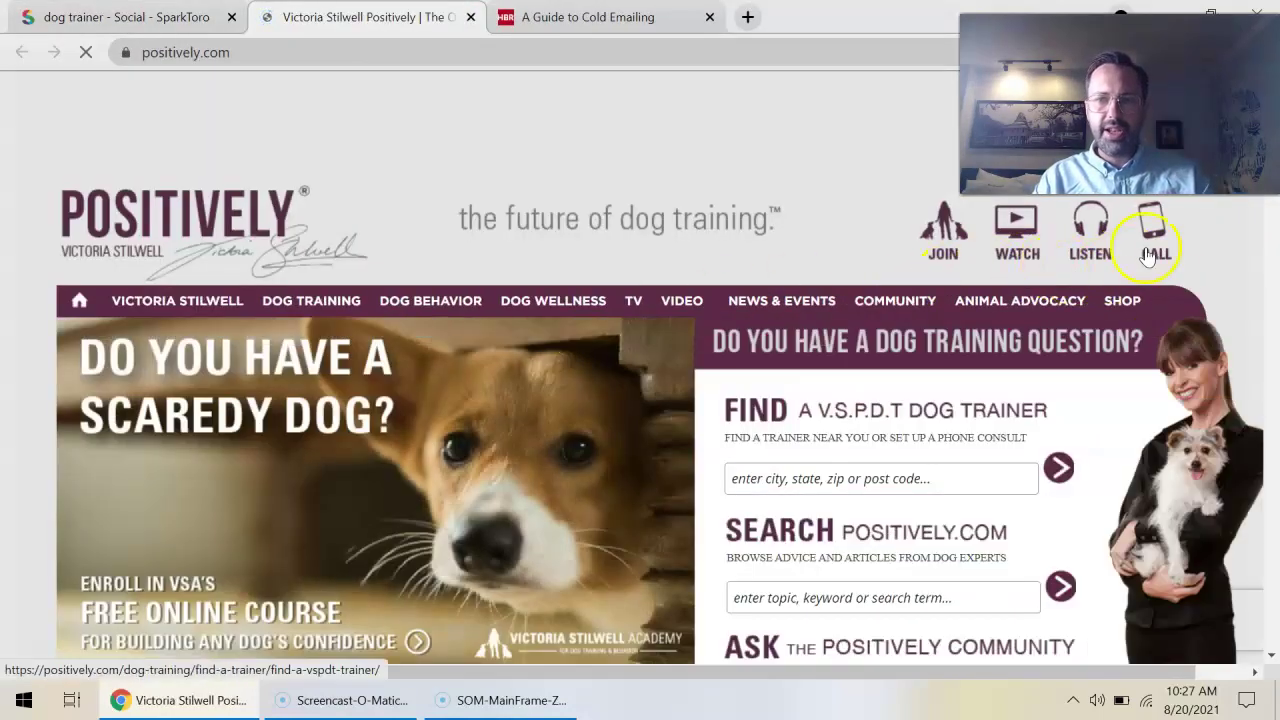
pyautogui.hotkey('ctrl', 'f')
pyautogui.write('contact/')
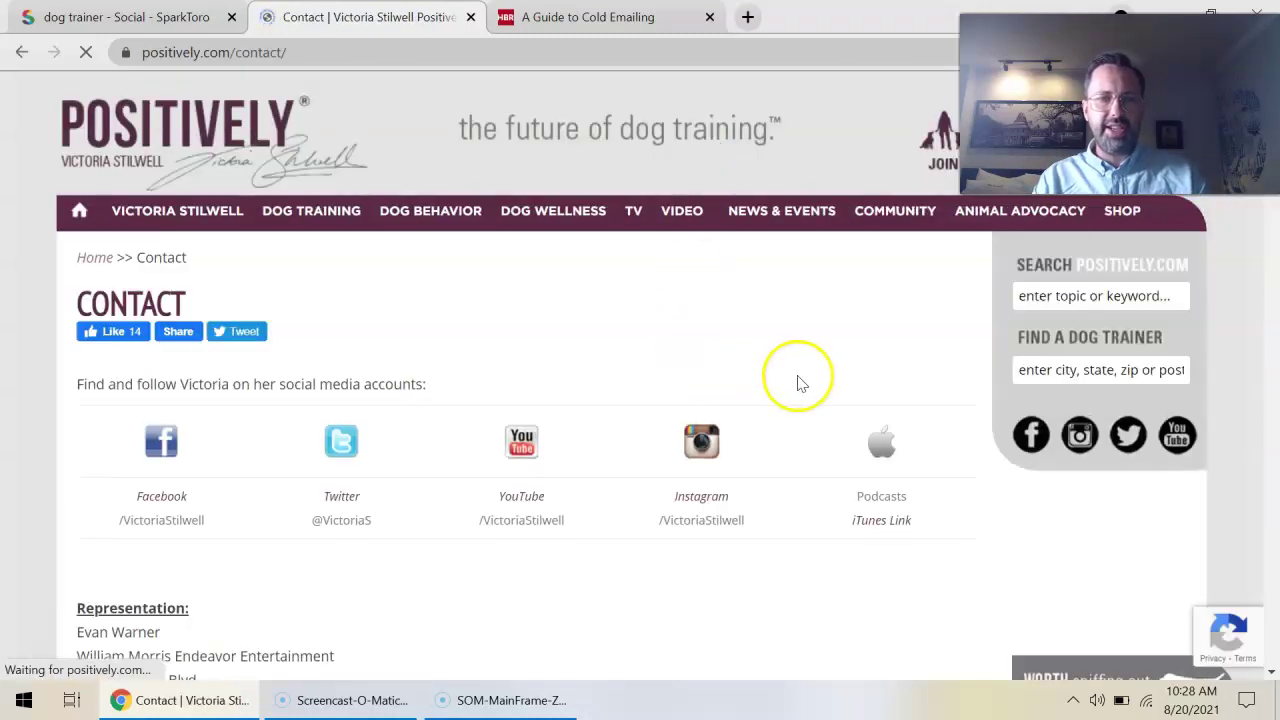
# Step: Dismiss the newsletter popup and step through the Name, Organization and Inquiry form fields
pyautogui.scroll(-2, 800, 383)
pyautogui.scroll(-9, 800, 383)
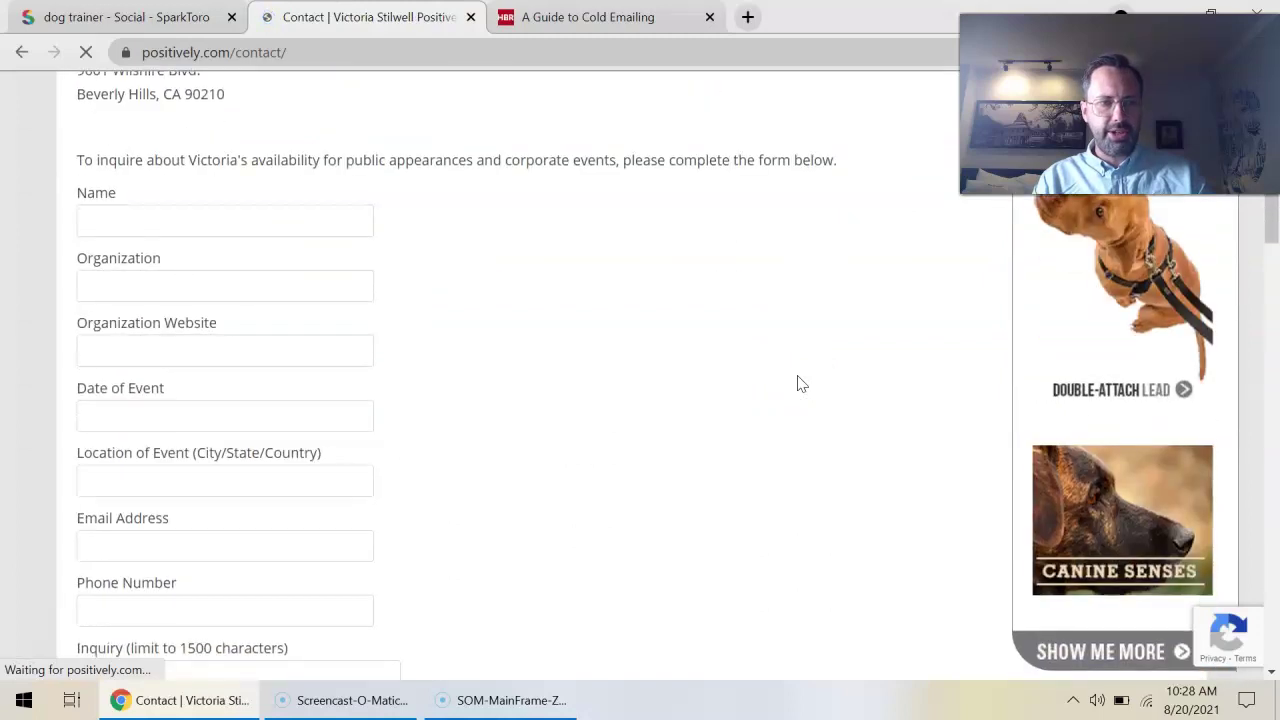
pyautogui.scroll(7, 803, 283)
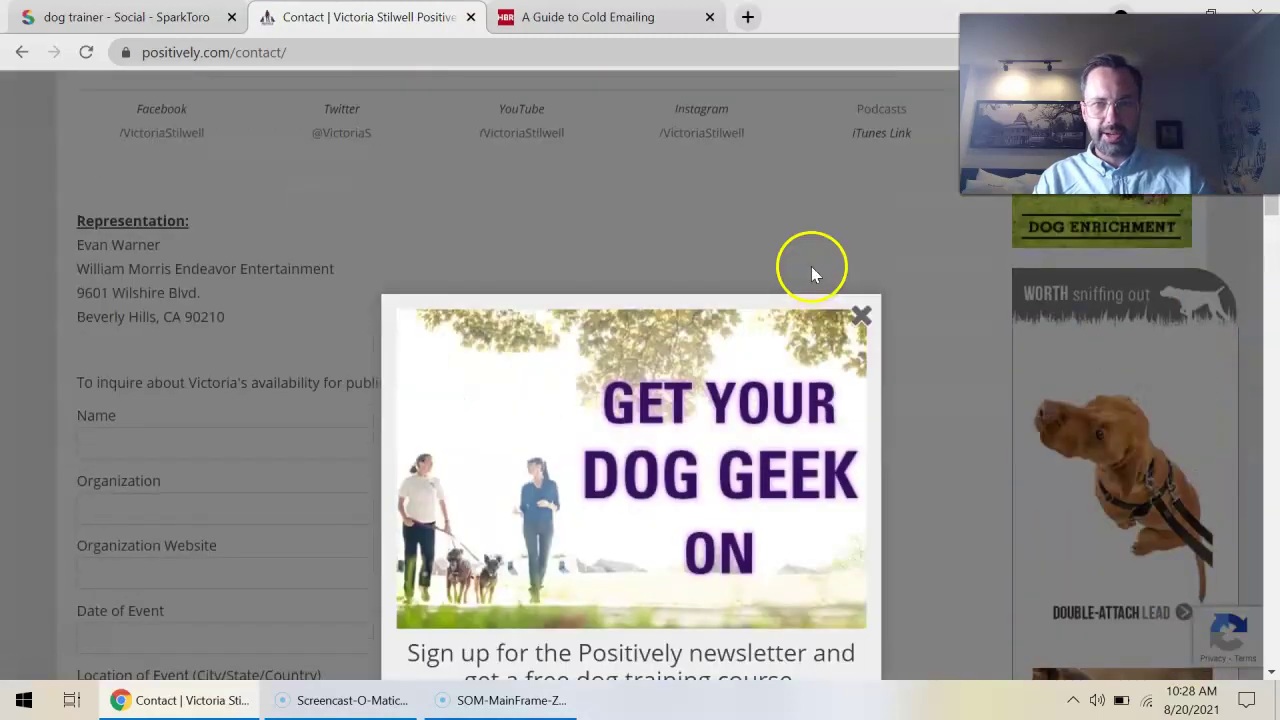
pyautogui.click(860, 318)
pyautogui.scroll(-2, 257, 400)
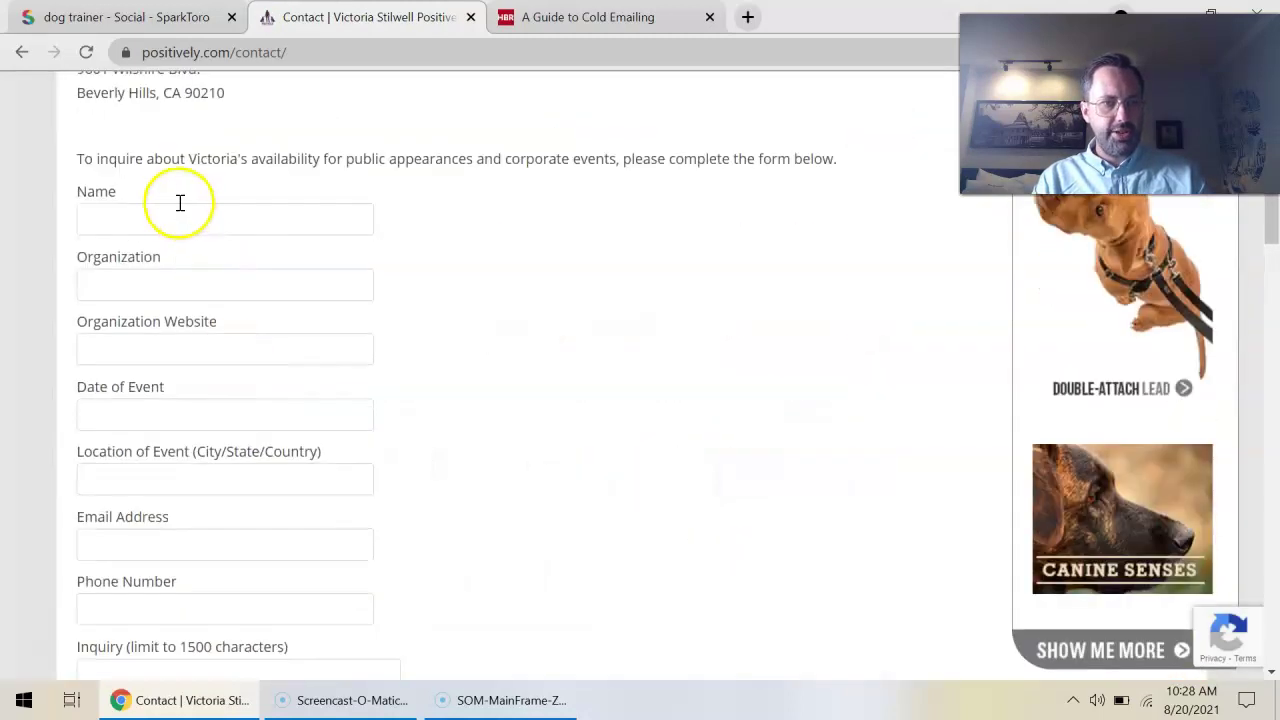
pyautogui.click(175, 205)
pyautogui.click(166, 272)
pyautogui.scroll(-3, 166, 268)
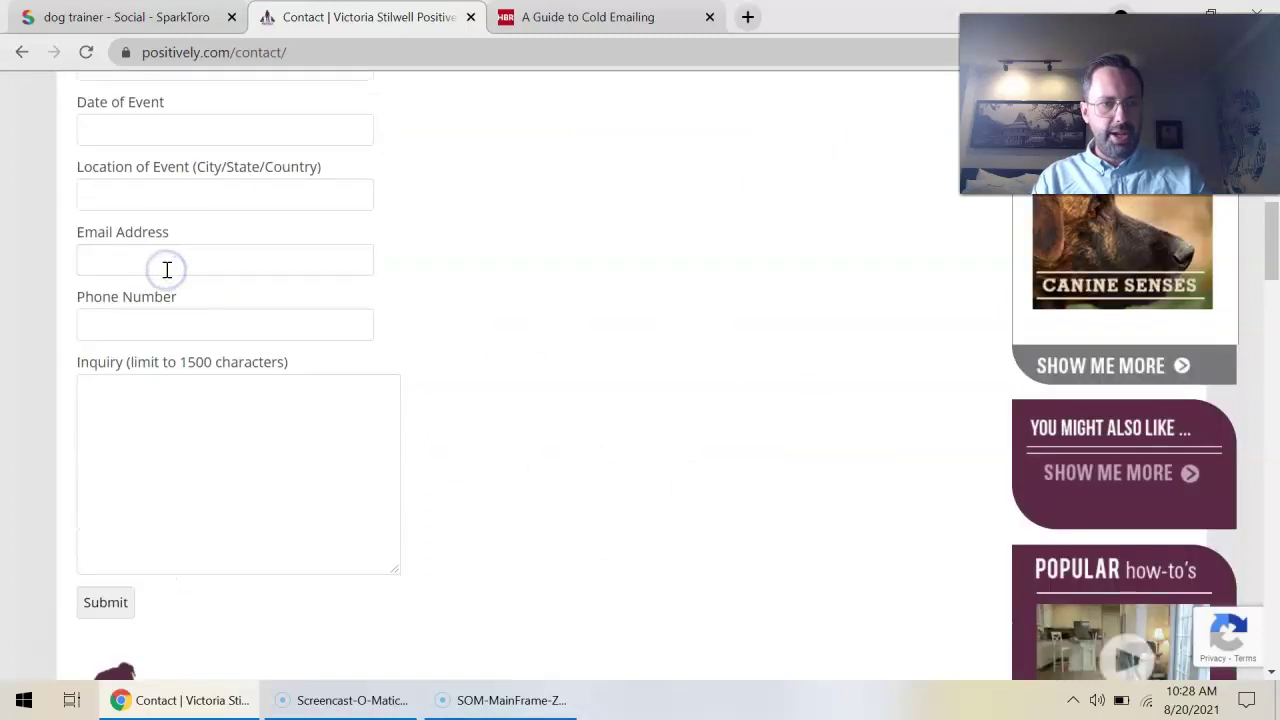
pyautogui.click(146, 430)
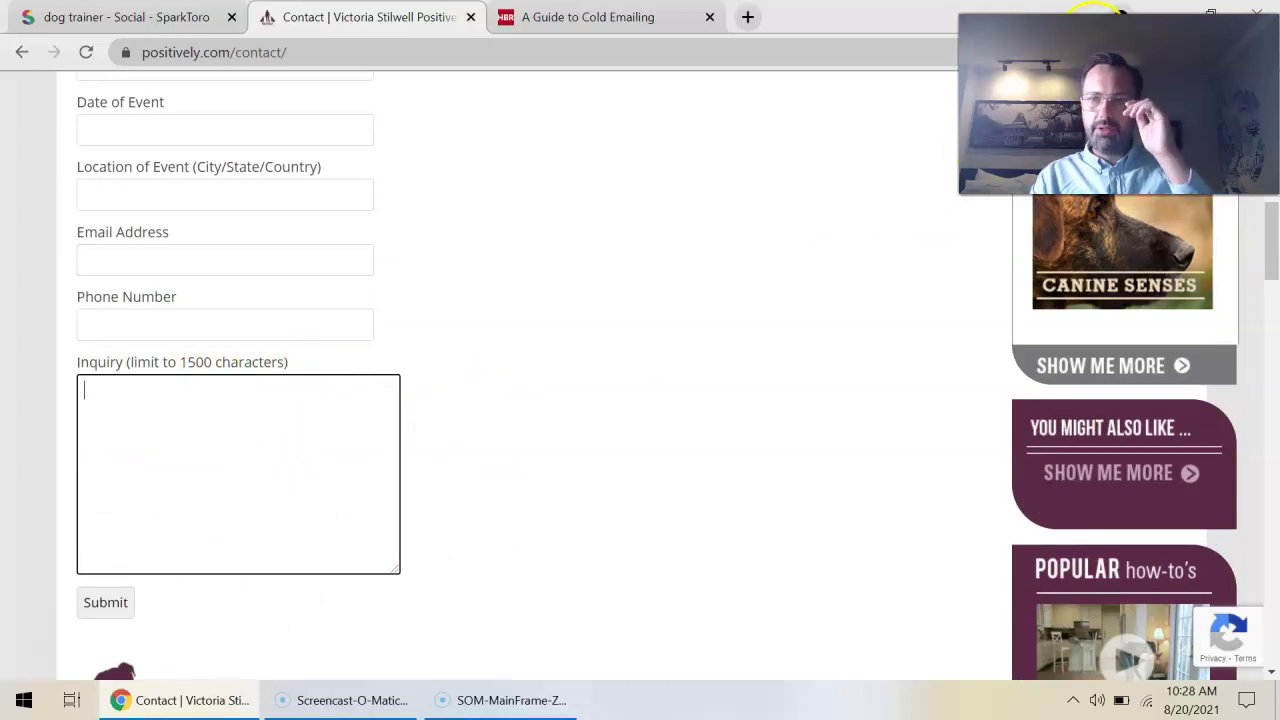
pyautogui.moveTo(1100, 120); pyautogui.dragTo(880, 179)
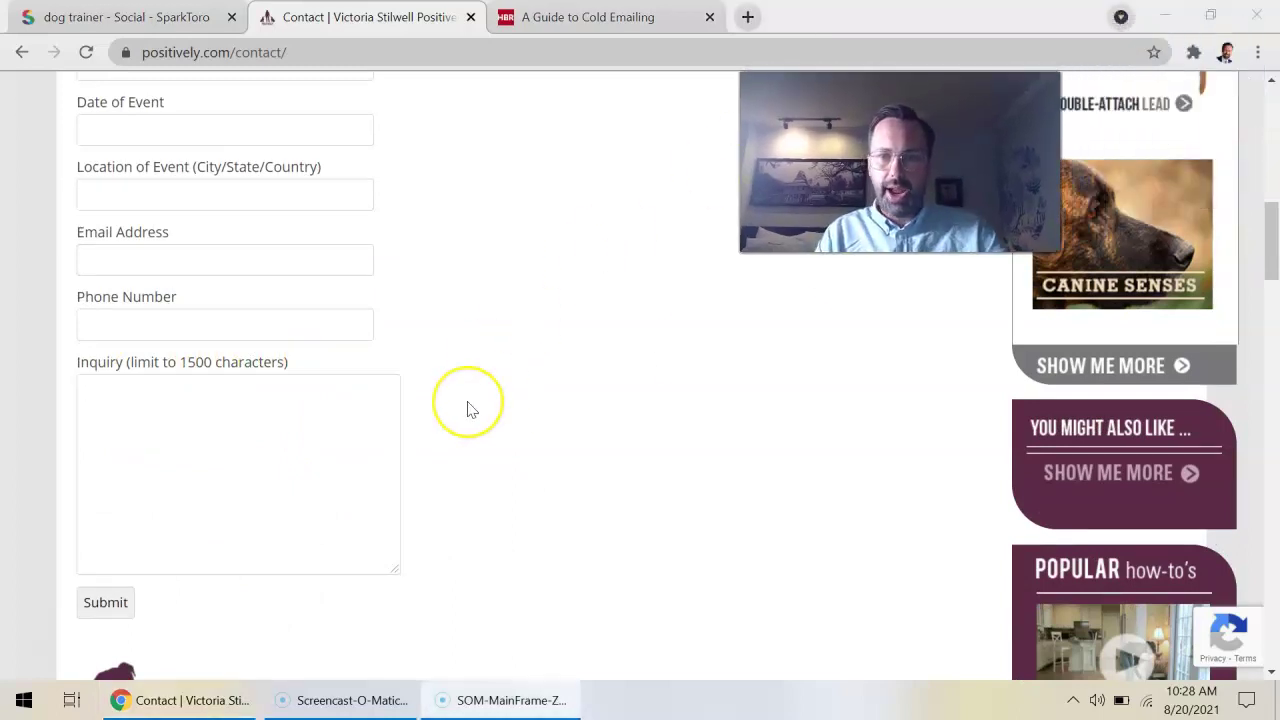
# Step: Return to the SparkToro Social results and check the top accounts' follower stats
pyautogui.click(147, 24)
pyautogui.scroll(-2, 457, 357)
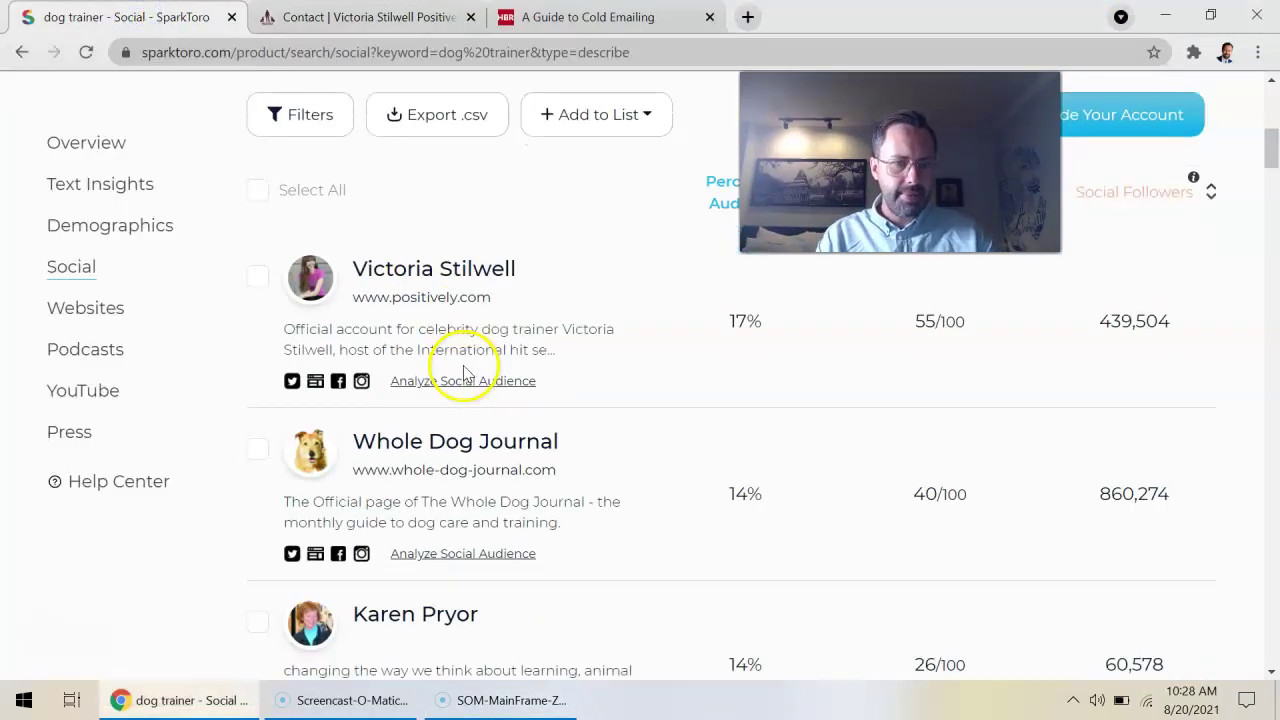
pyautogui.scroll(2, 465, 366)
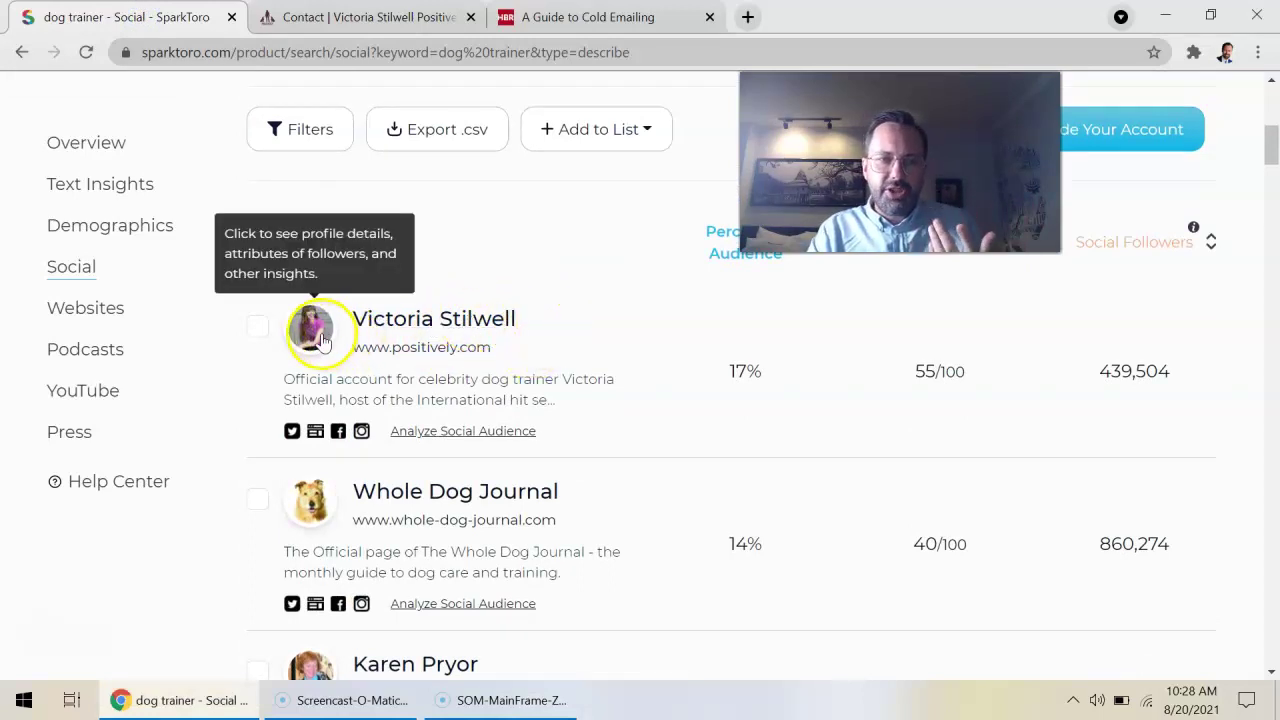
pyautogui.moveTo(344, 437)
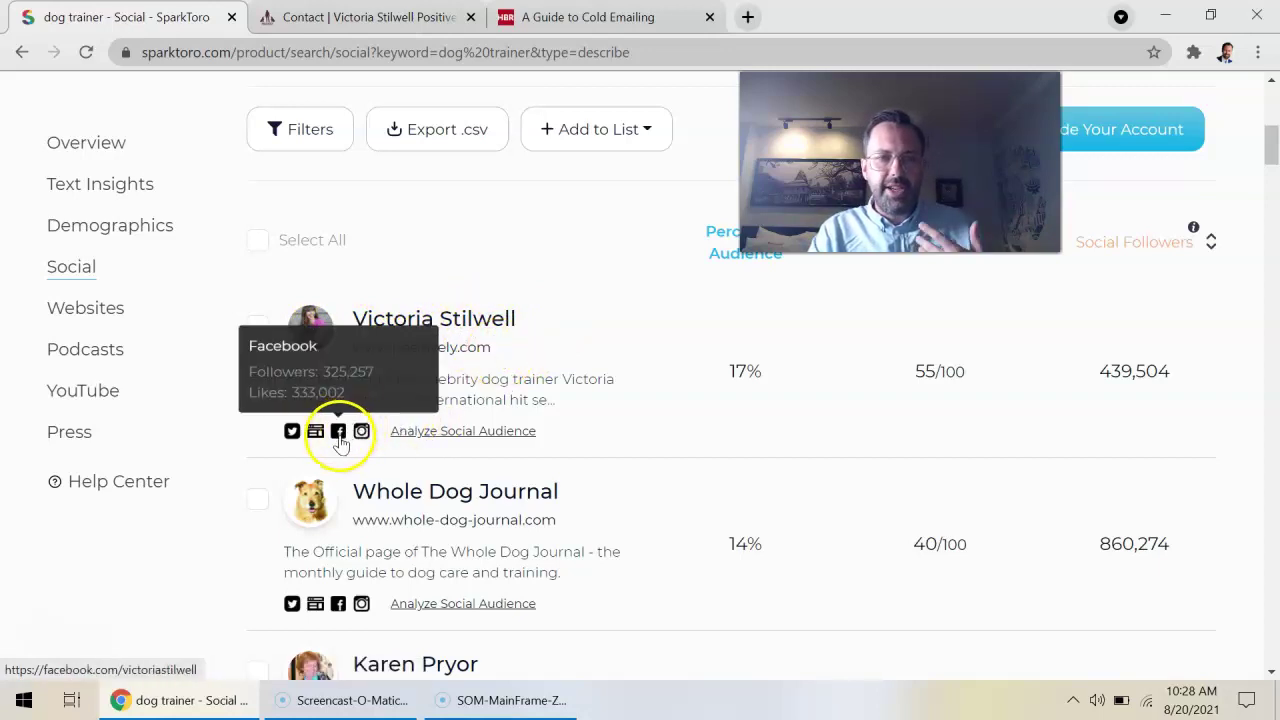
pyautogui.moveTo(295, 441)
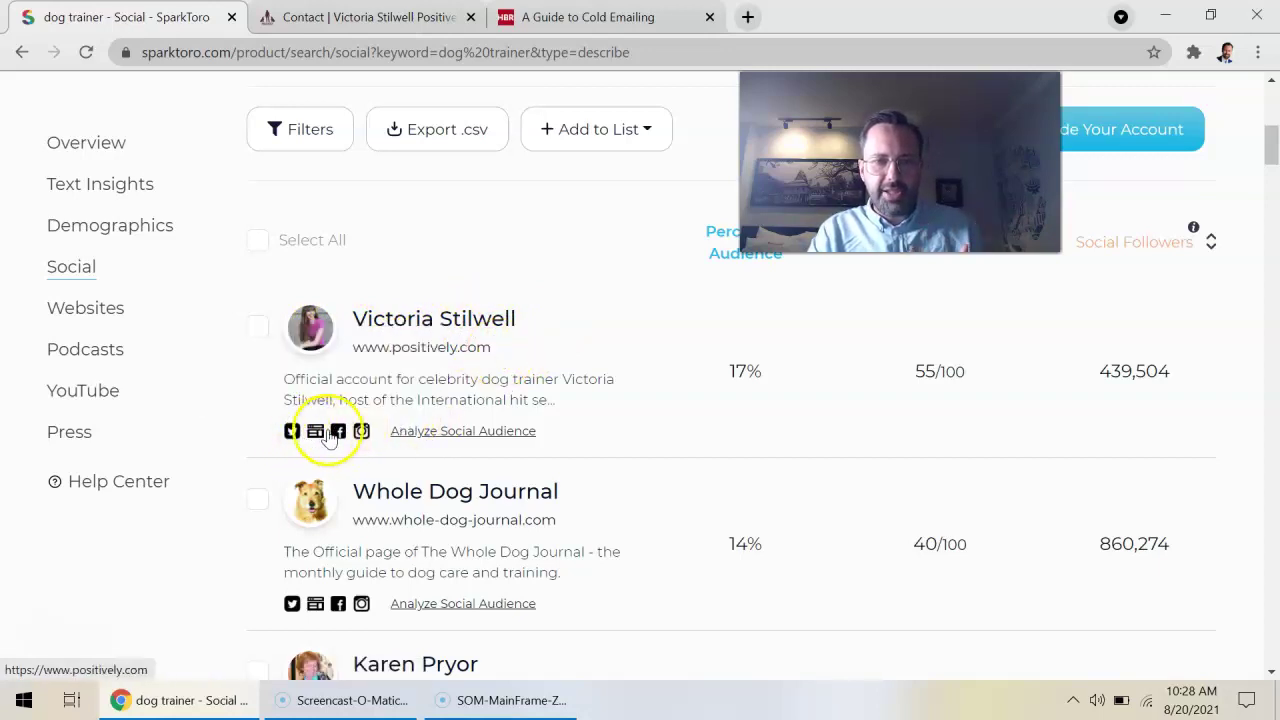
pyautogui.scroll(1, 832, 386)
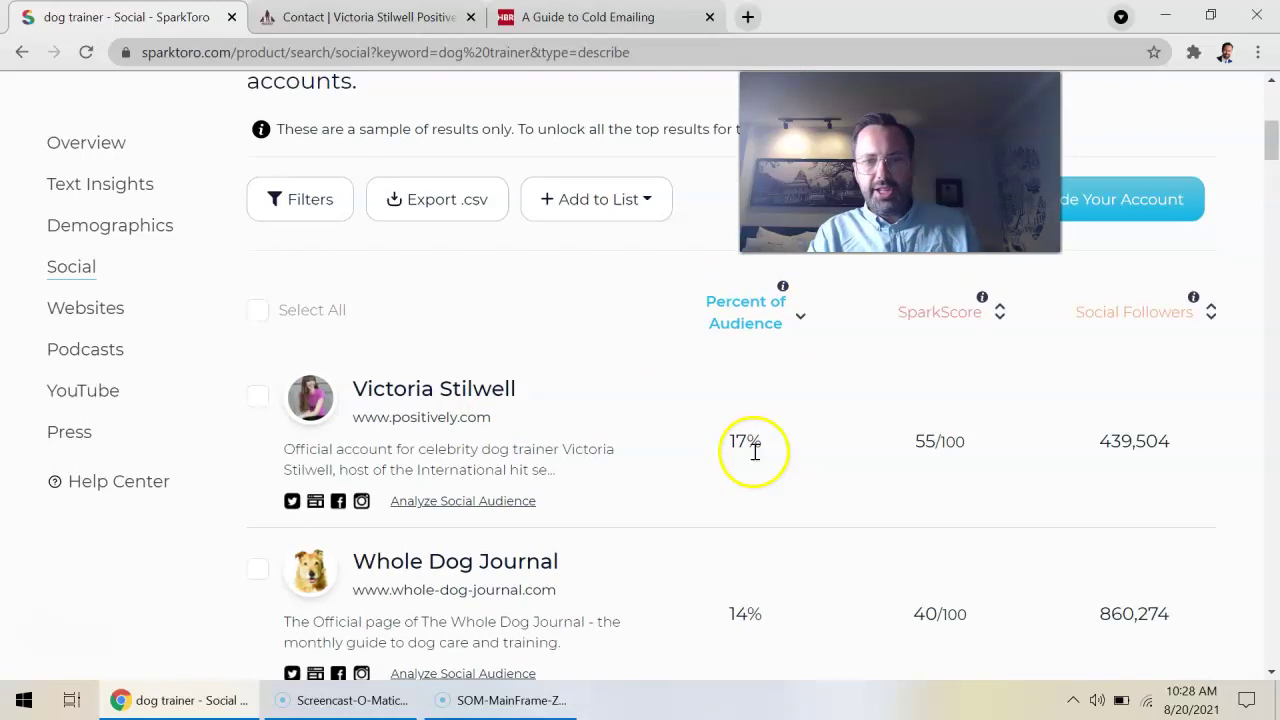
pyautogui.scroll(2, 745, 450)
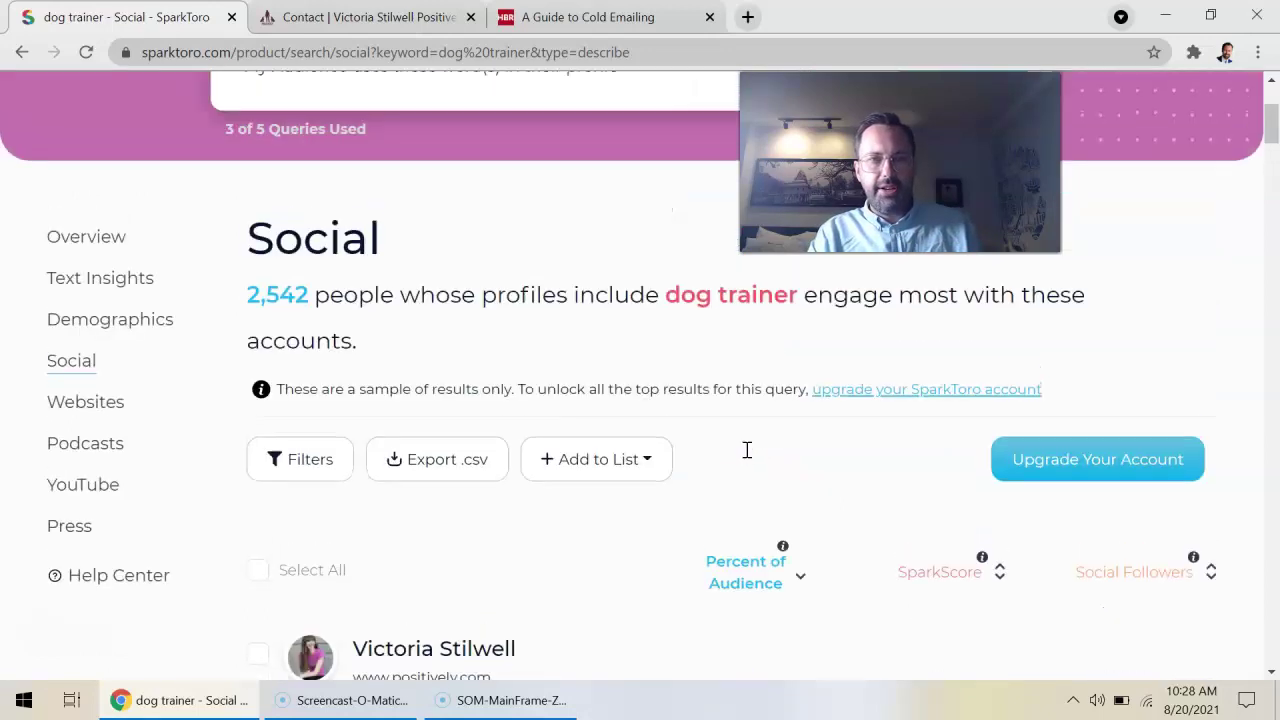
pyautogui.scroll(-2, 746, 450)
# Step: Mark the top SparkScore and browse down to Animal Planet and Grisha Stewart at 11%
pyautogui.click(943, 495)
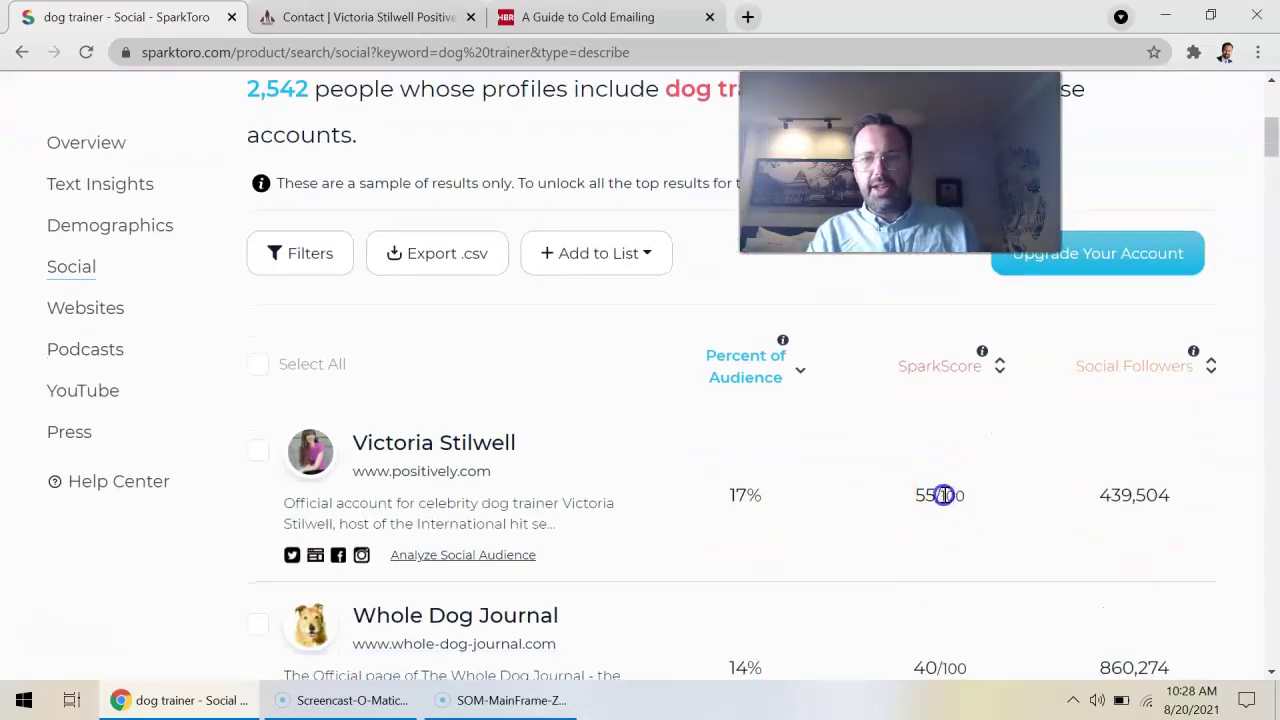
pyautogui.scroll(-1, 1127, 392)
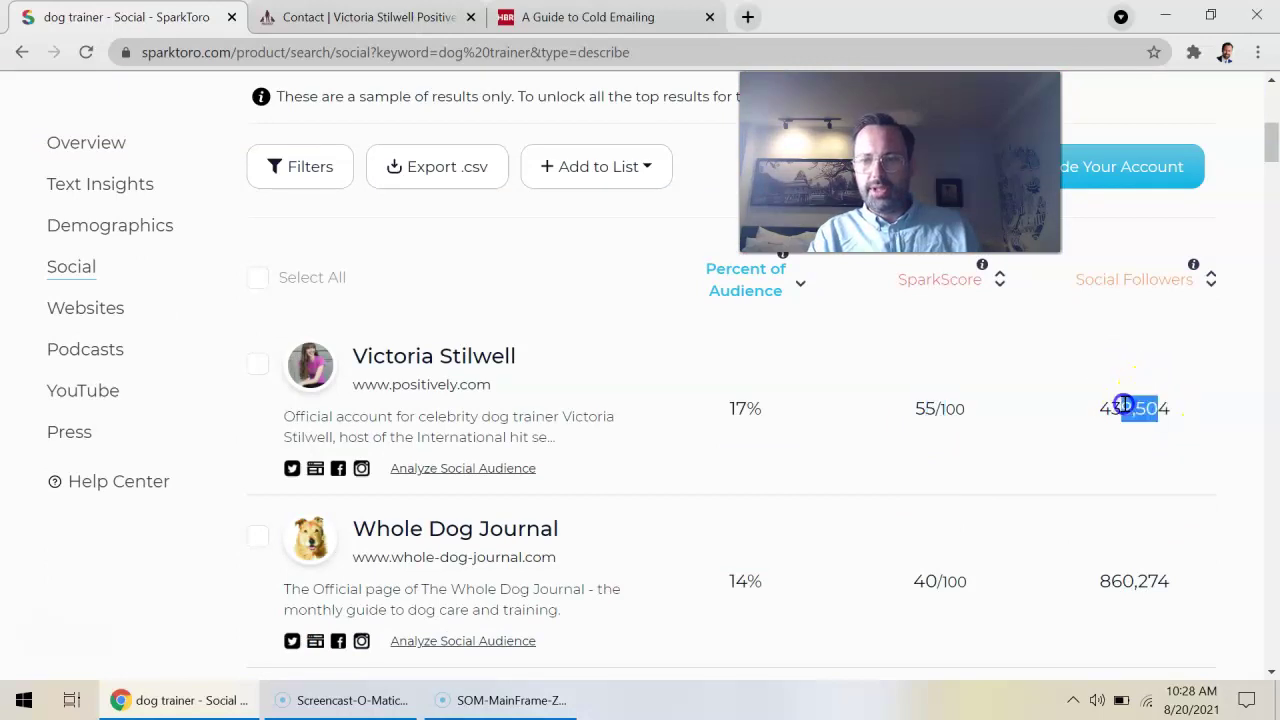
pyautogui.scroll(-2, 1120, 405)
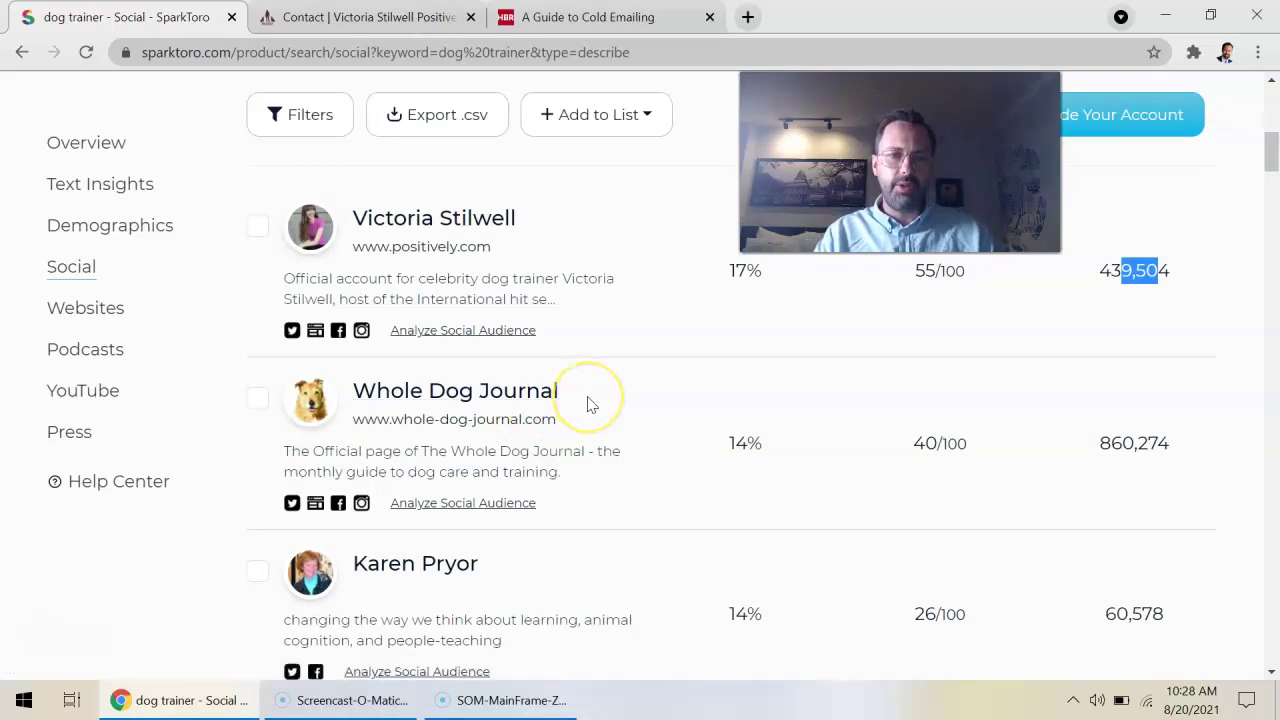
pyautogui.scroll(-1, 540, 405)
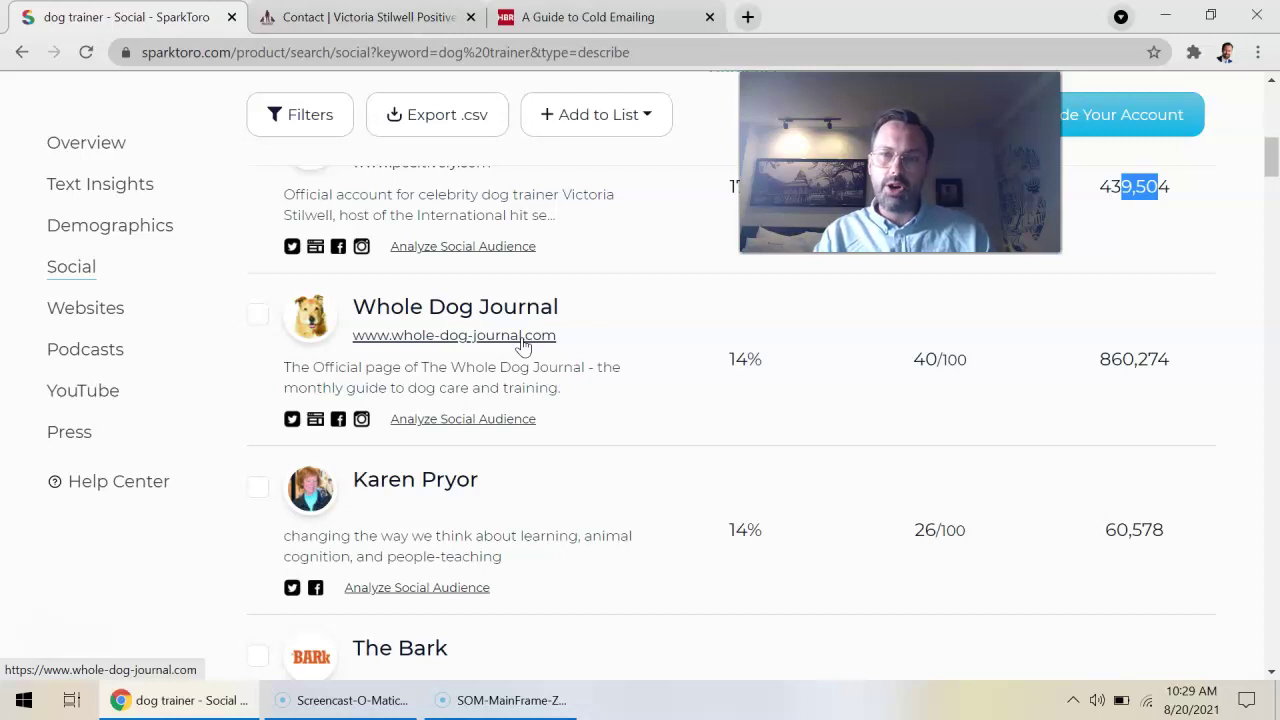
pyautogui.scroll(-2, 522, 345)
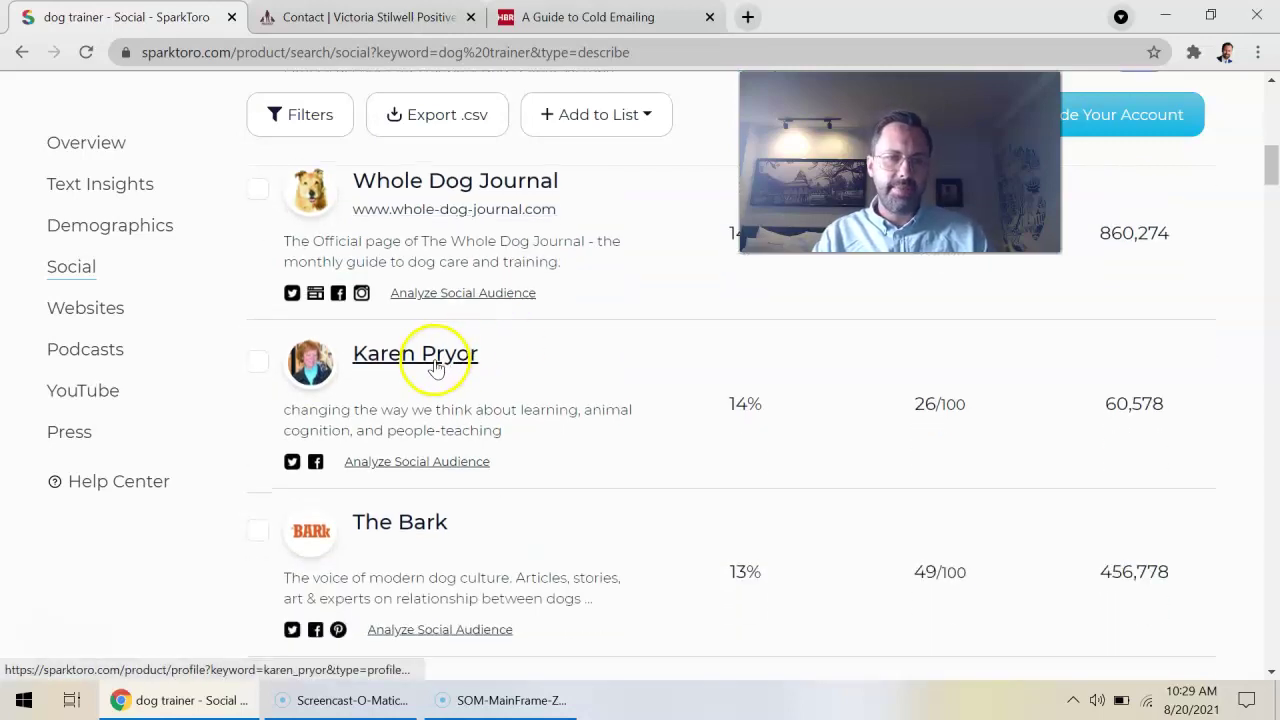
pyautogui.scroll(-2, 455, 360)
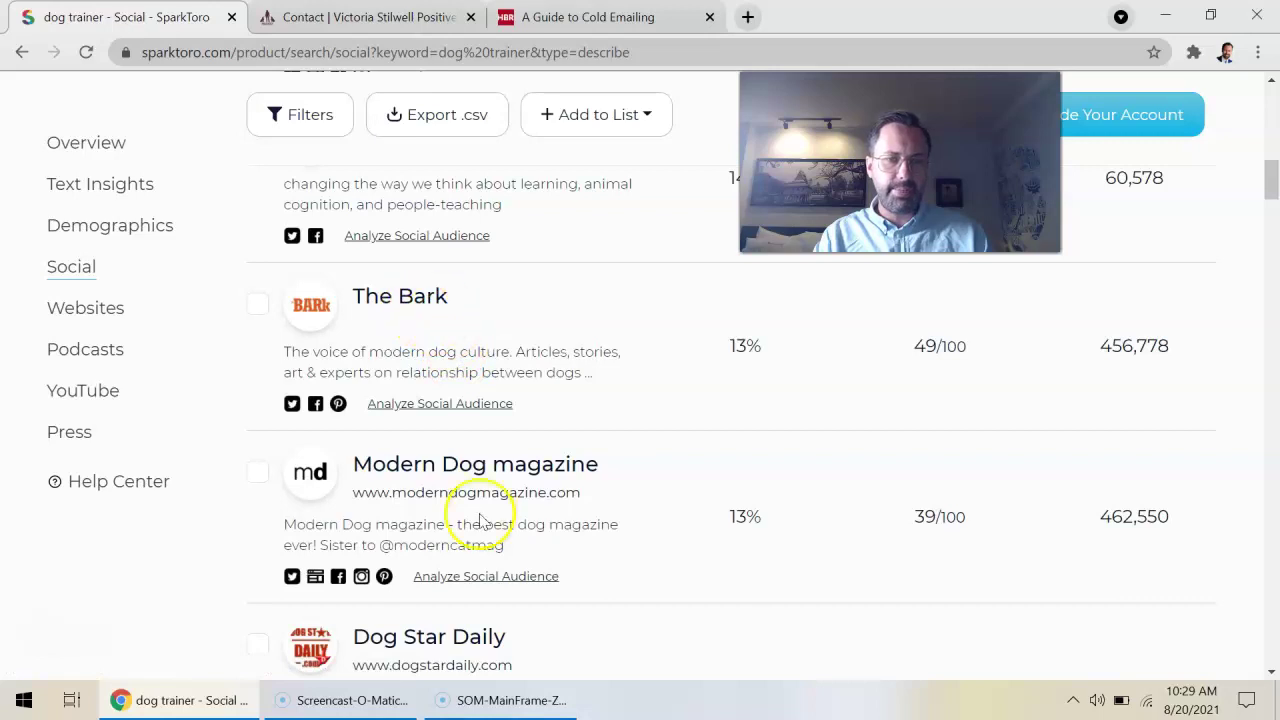
pyautogui.scroll(-8, 480, 520)
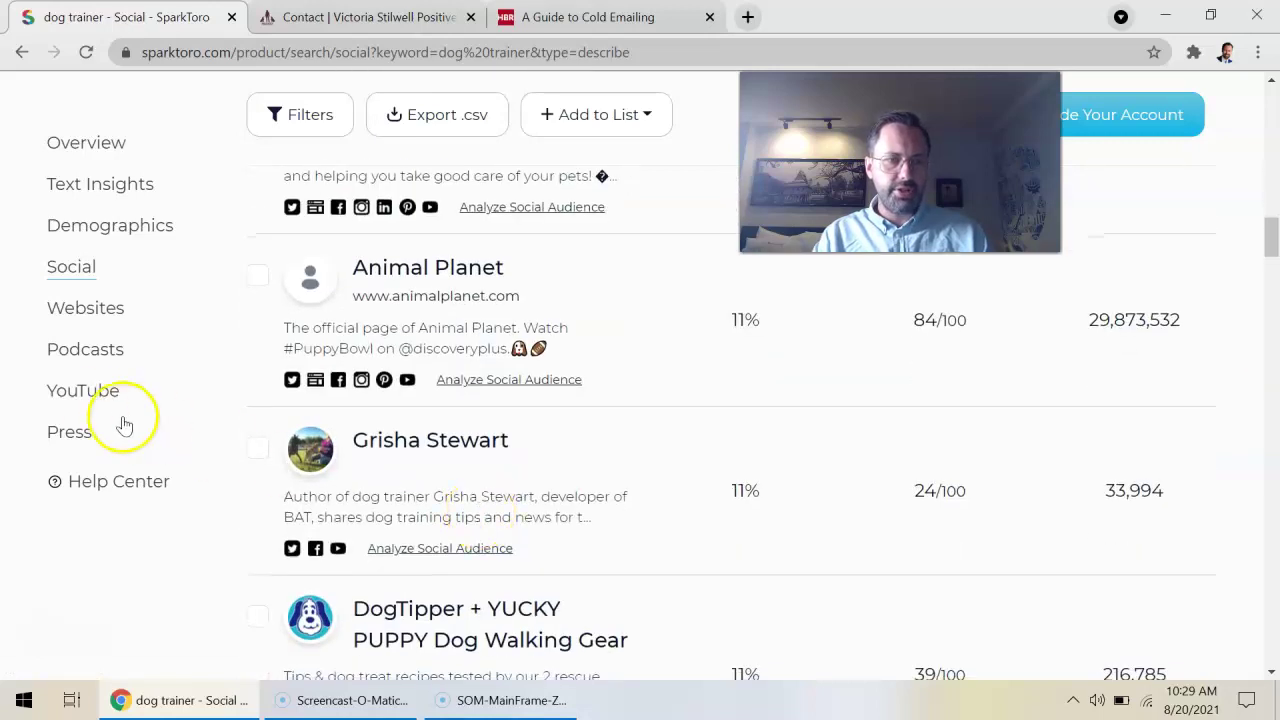
# Step: Review the dog trainer Podcasts results, then the locked YouTube channel table
pyautogui.click(93, 350)
pyautogui.scroll(-5, 590, 410)
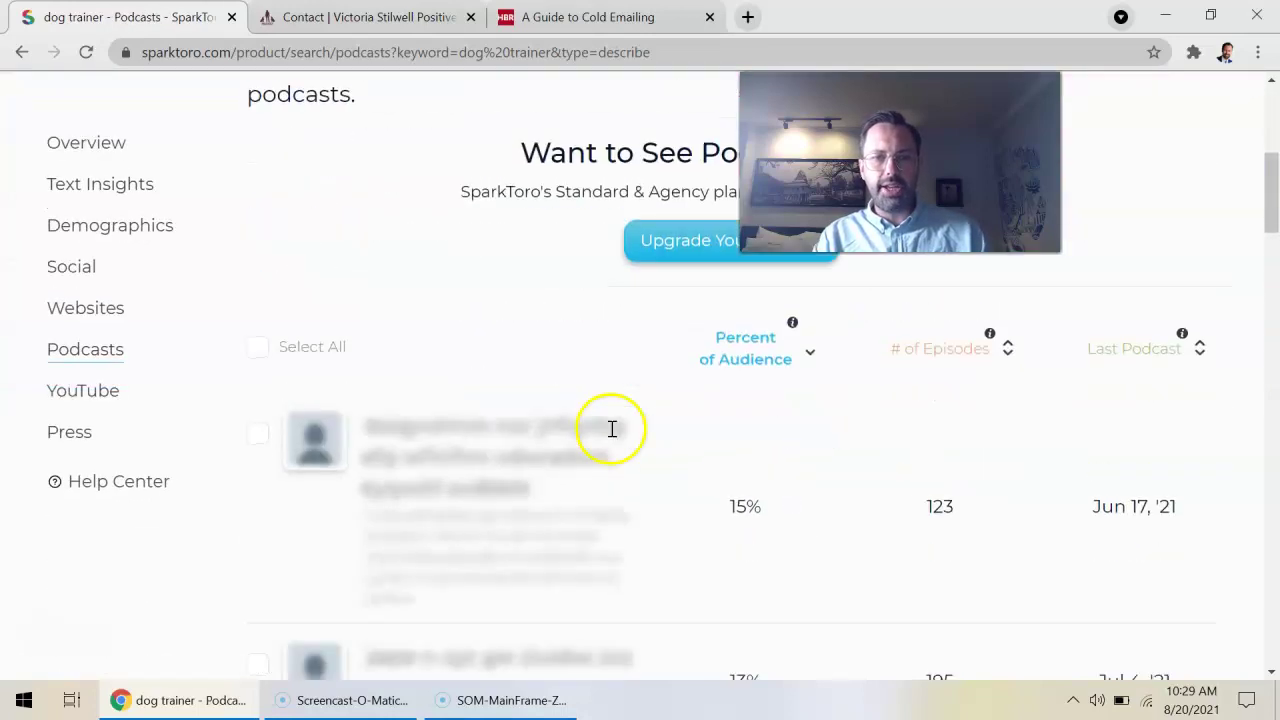
pyautogui.moveTo(900, 220); pyautogui.dragTo(1012, 188)
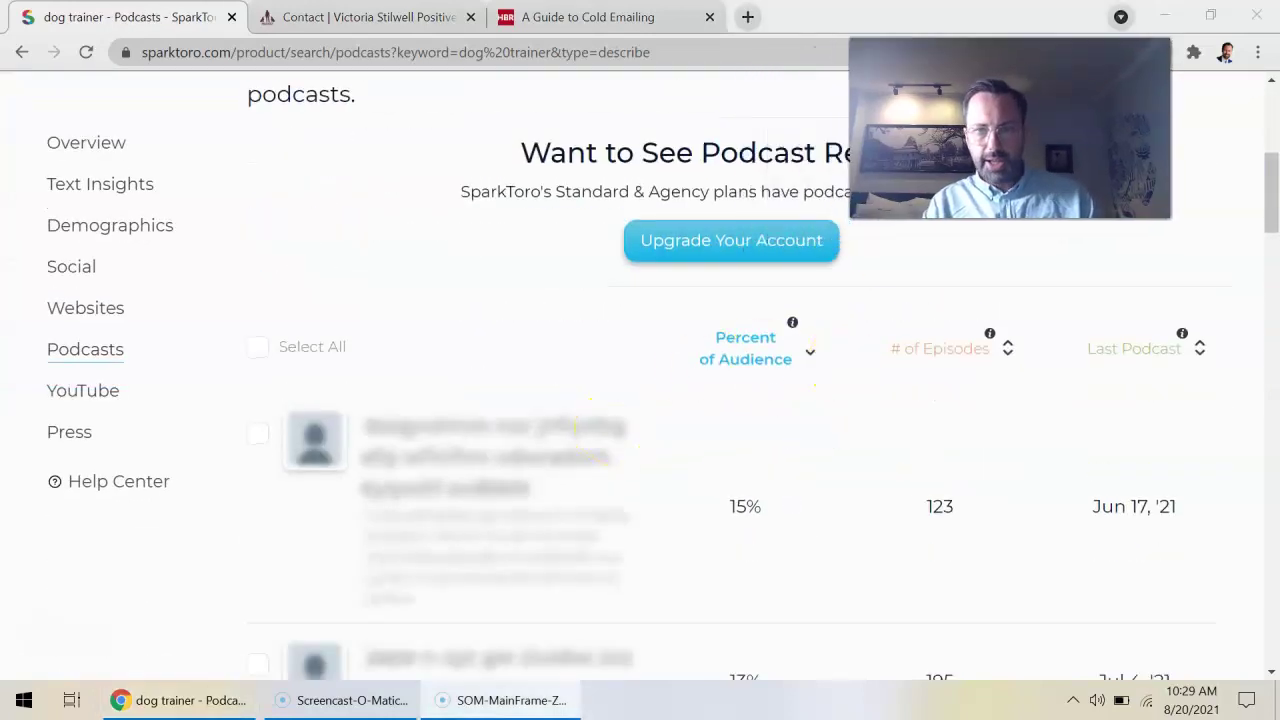
pyautogui.scroll(-2, 686, 449)
pyautogui.scroll(2, 686, 449)
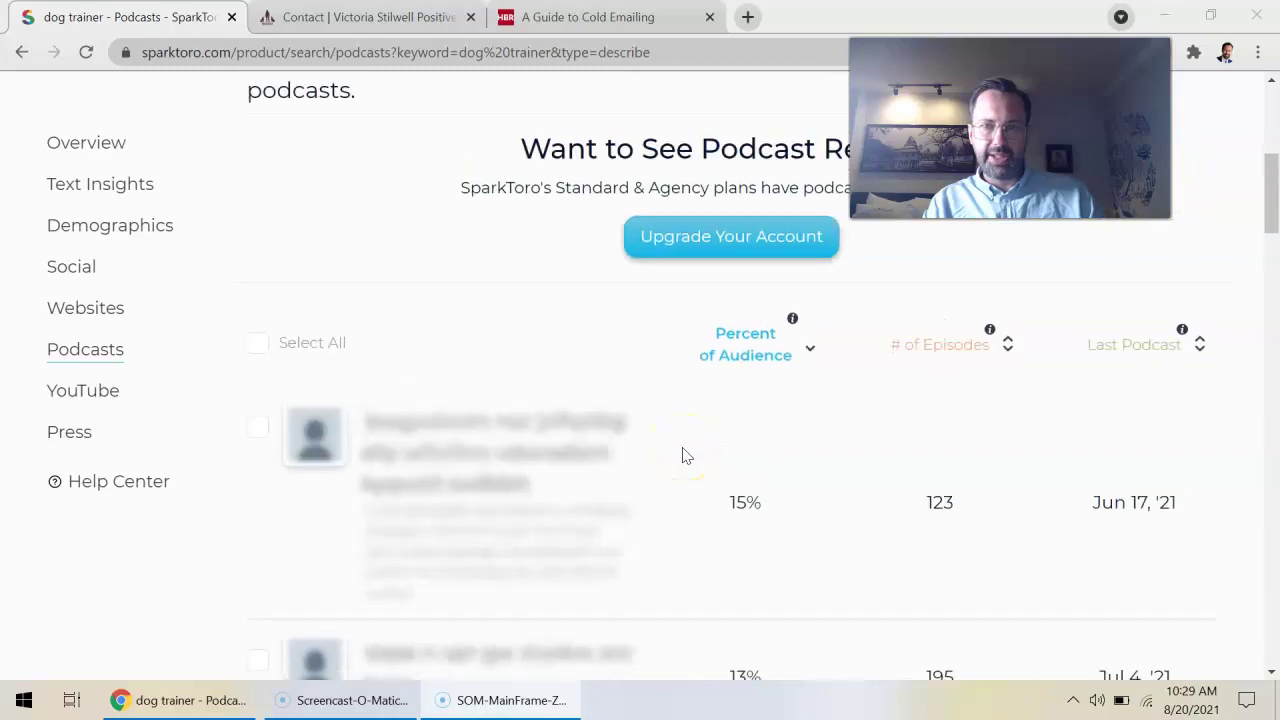
pyautogui.click(99, 397)
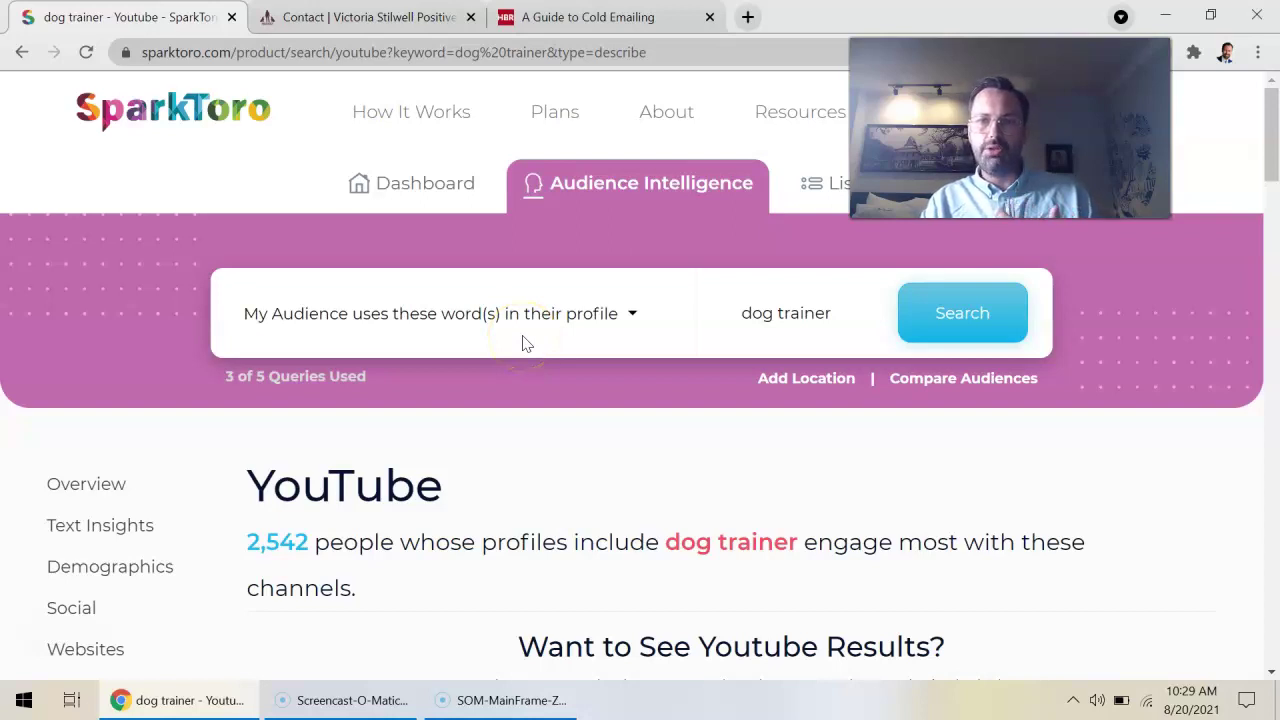
pyautogui.scroll(-6, 783, 467)
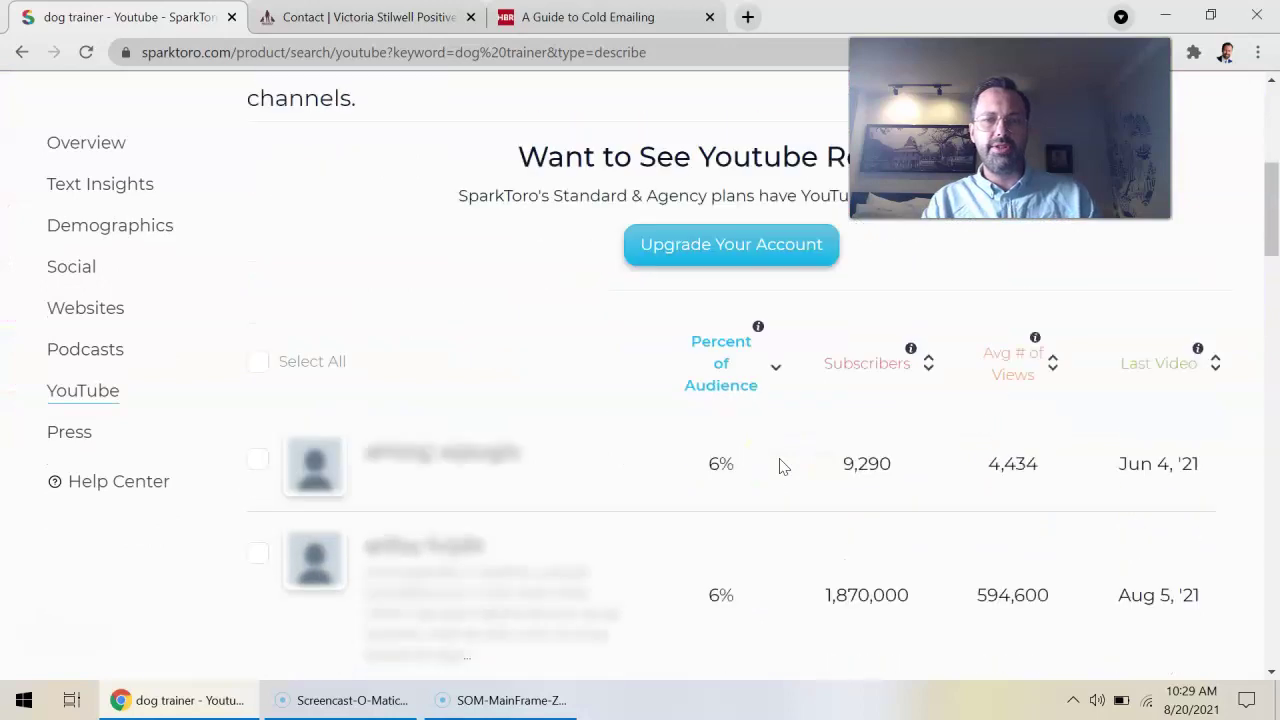
# Step: Load amazon.com in a new browser tab
pyautogui.click(747, 17)
pyautogui.write('youtube')
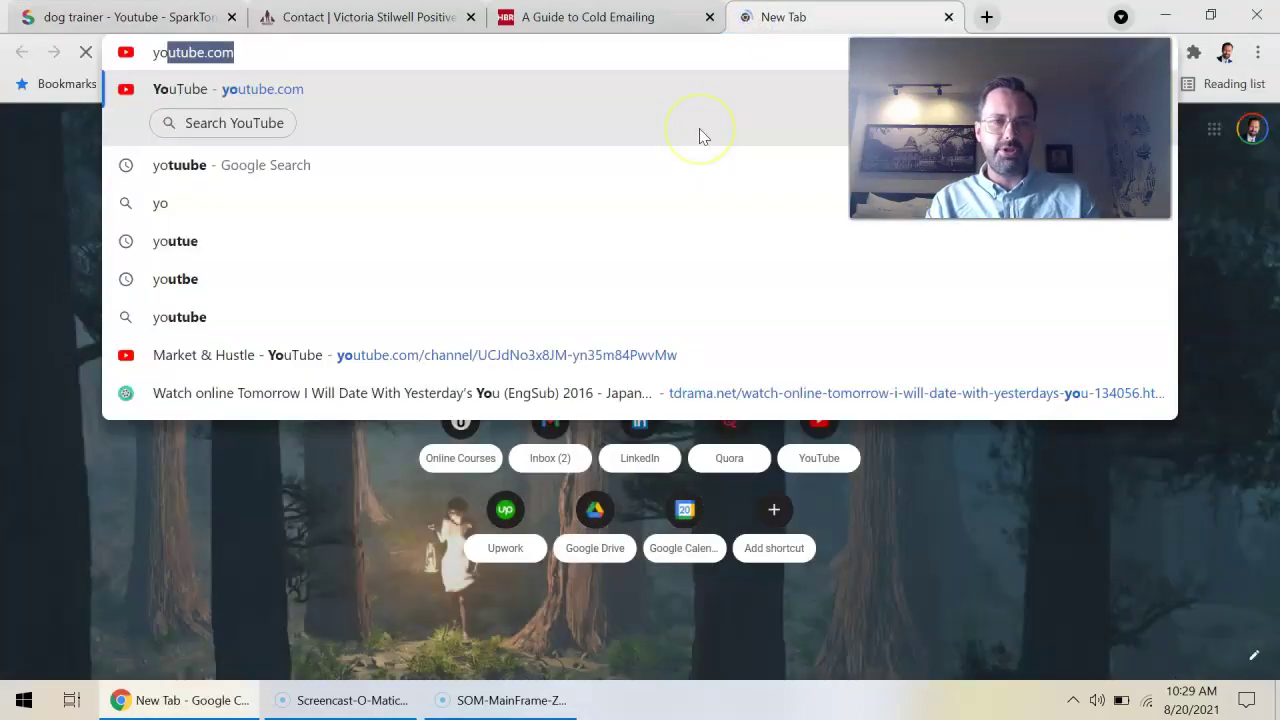
pyautogui.press('BackSpace')
pyautogui.press('BackSpace')
pyautogui.press('BackSpace')
pyautogui.press('BackSpace')
pyautogui.press('BackSpace')
pyautogui.press('BackSpace')
pyautogui.press('BackSpace')
pyautogui.press('BackSpace')
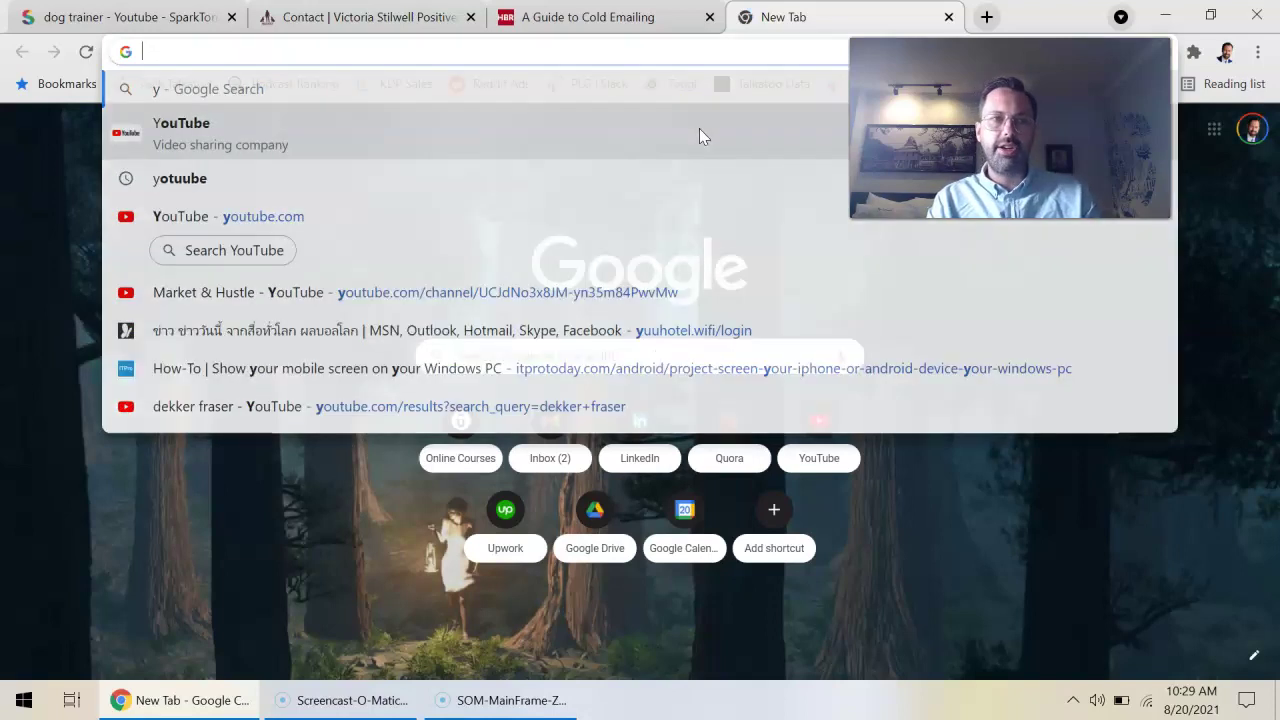
pyautogui.write('amazon')
pyautogui.press('Return')
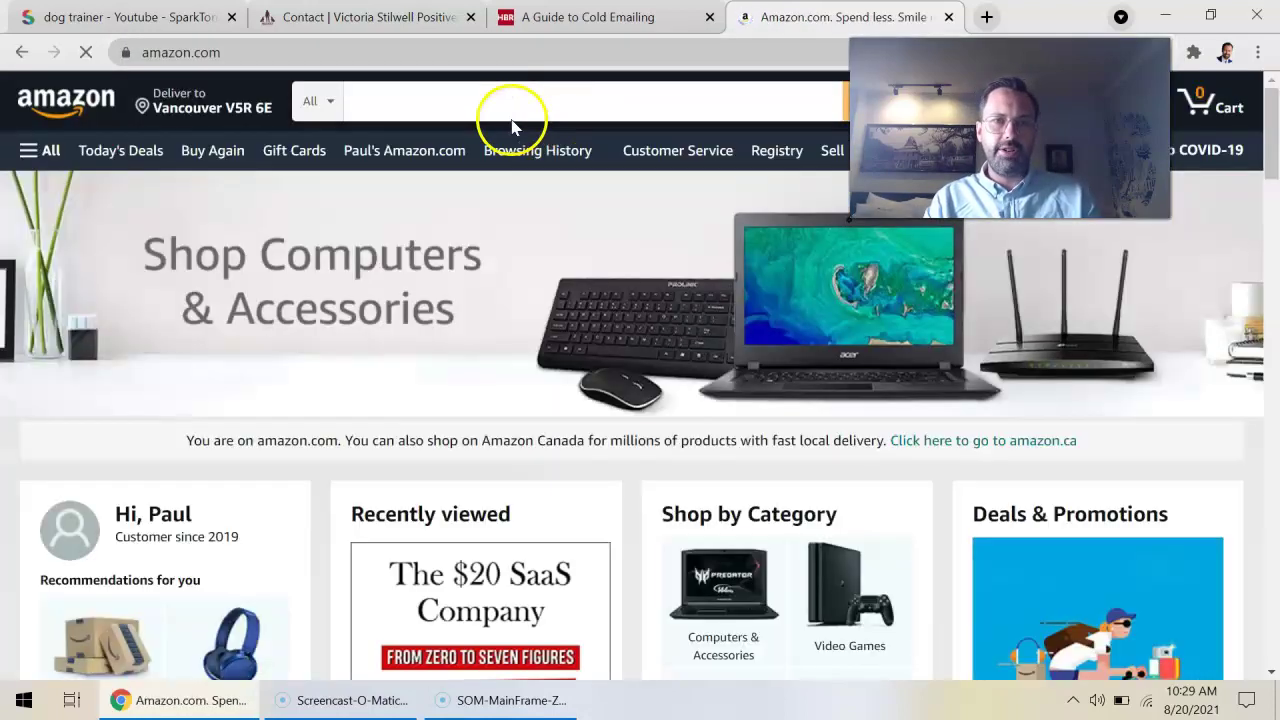
# Step: Search Amazon Books for 'dog training' and browse the 60,000+ results
pyautogui.click(491, 106)
pyautogui.write('dog tr')
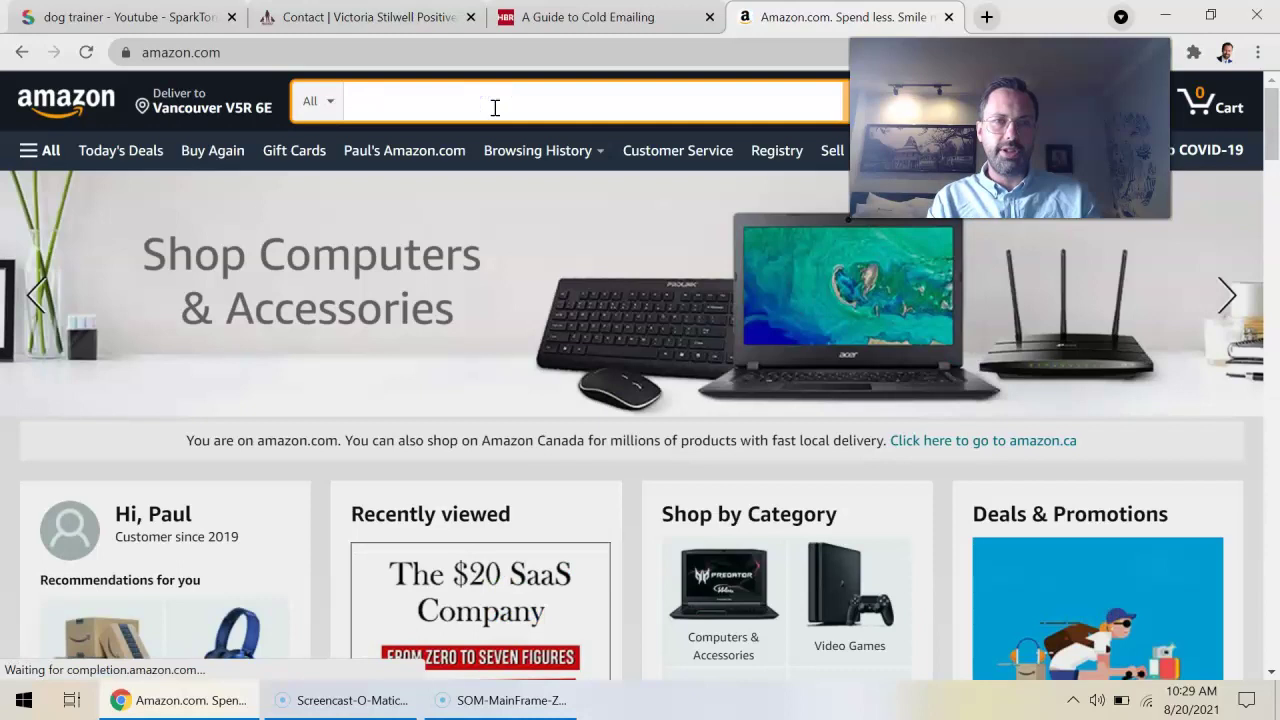
pyautogui.write('aining')
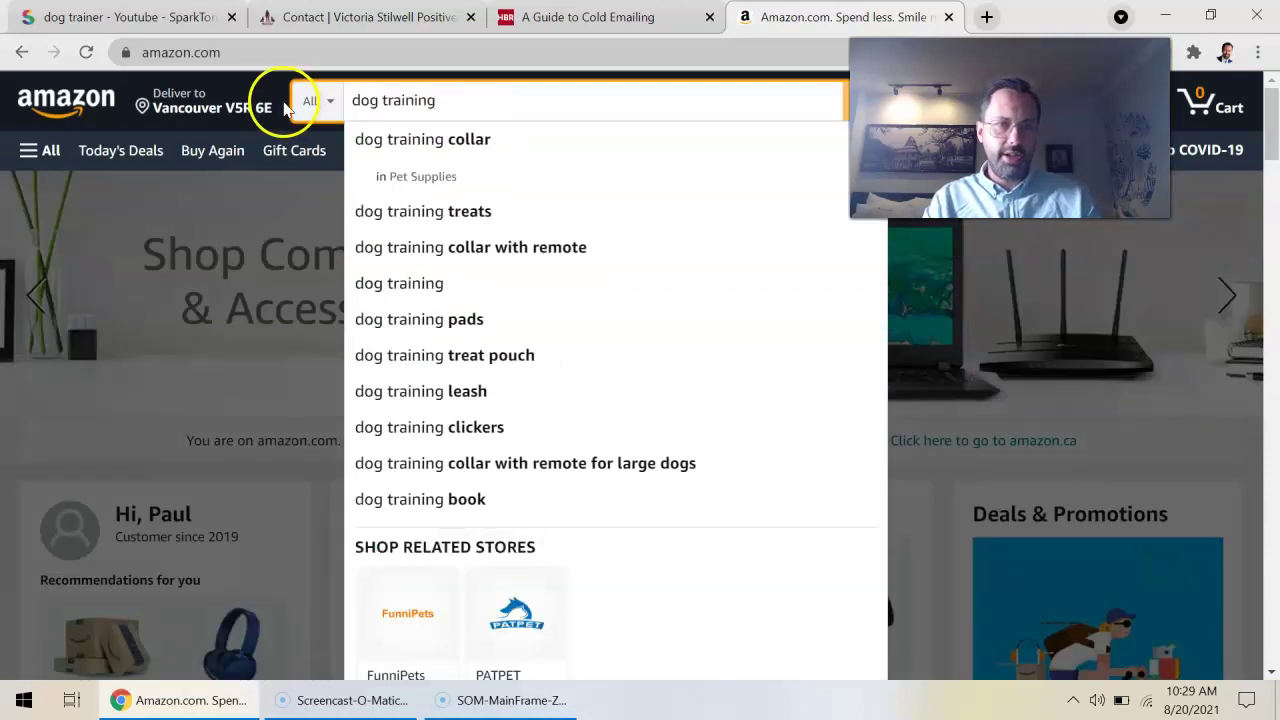
pyautogui.click(302, 104)
pyautogui.click(335, 219)
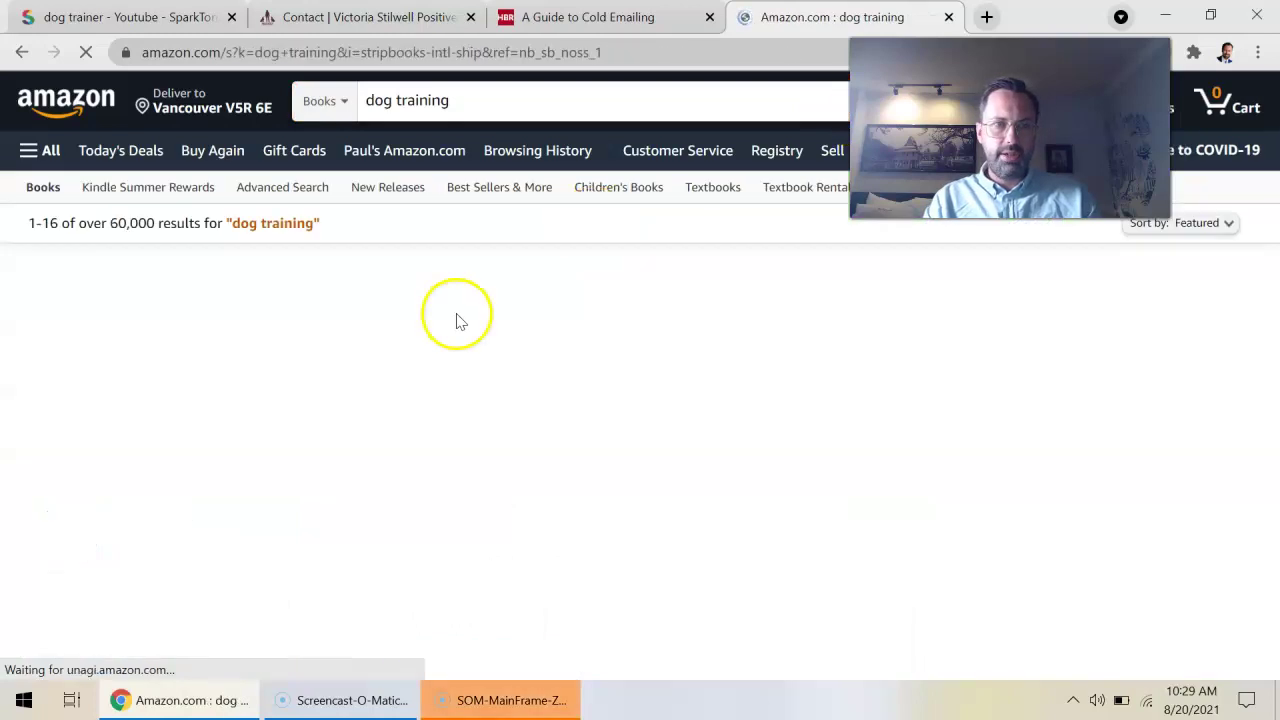
pyautogui.scroll(-1, 667, 349)
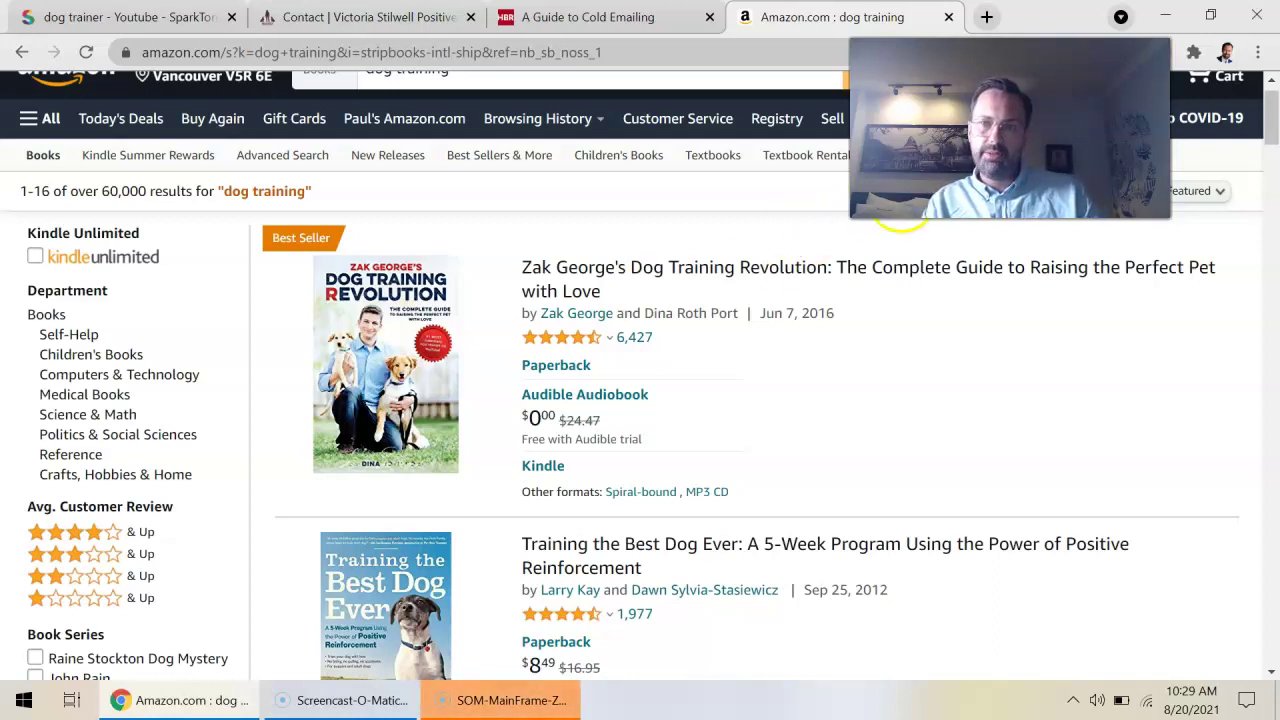
pyautogui.moveTo(900, 215); pyautogui.dragTo(917, 253)
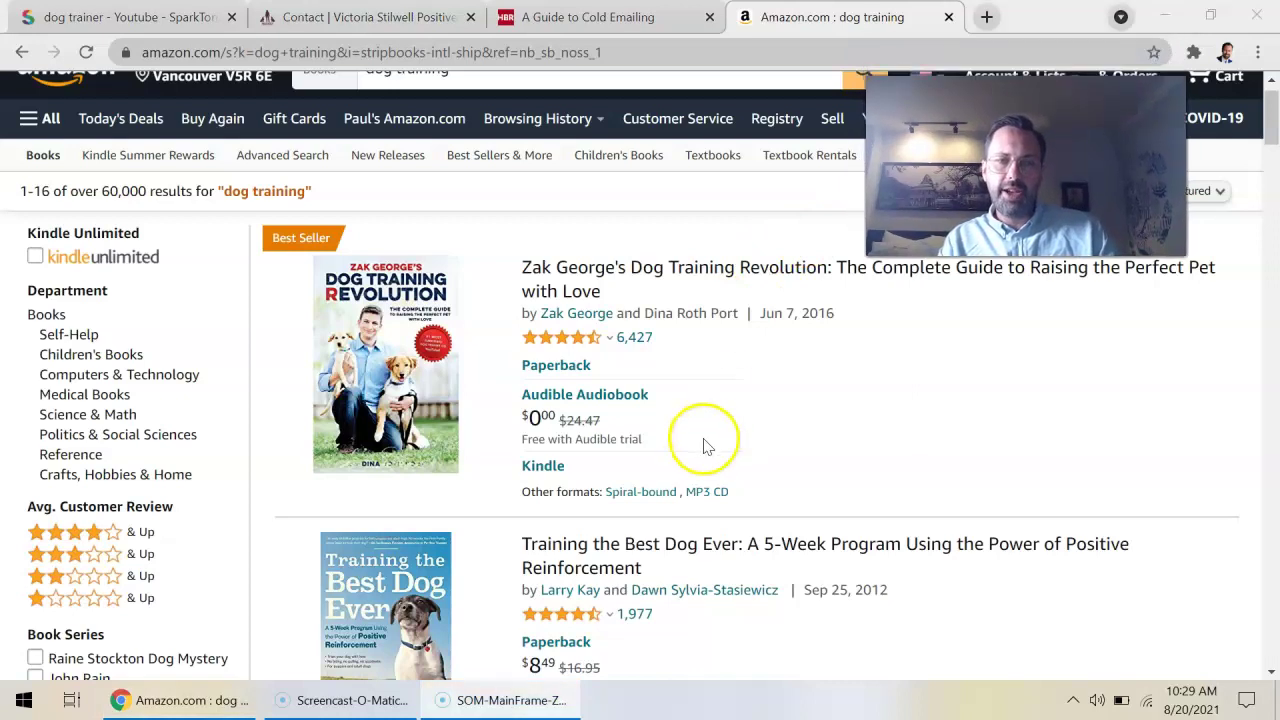
pyautogui.scroll(-1, 704, 445)
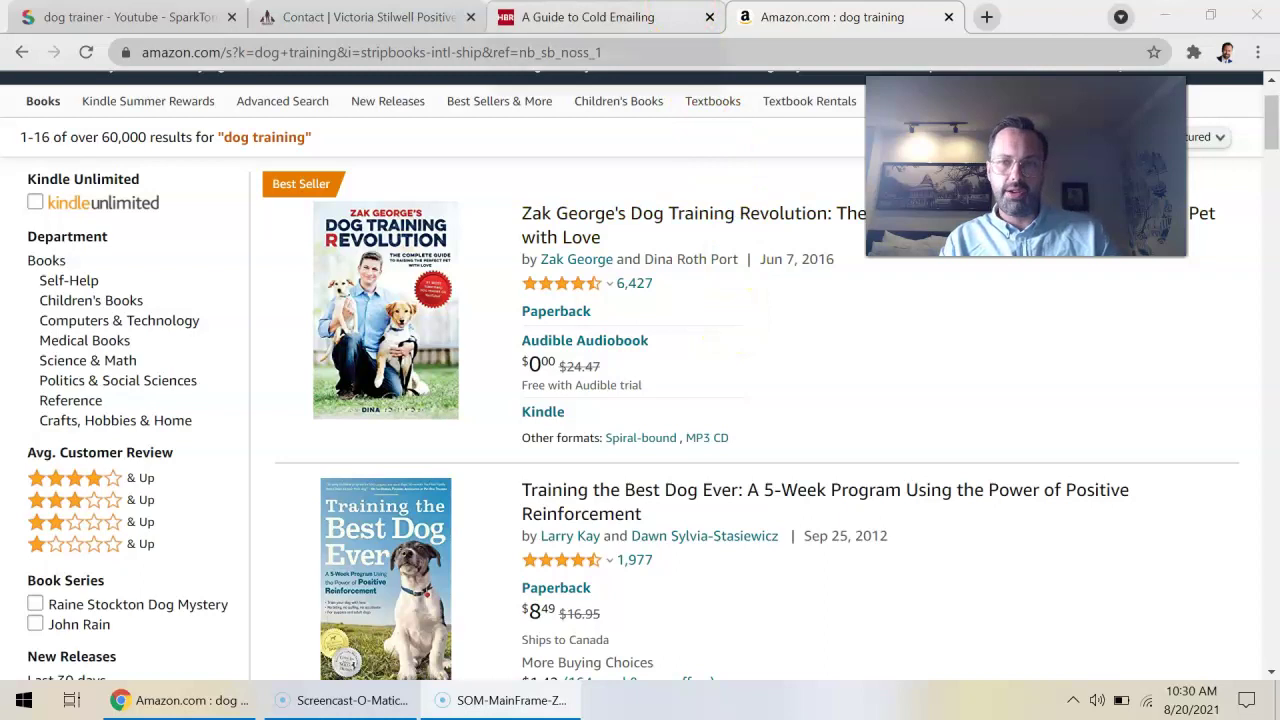
# Step: Load twitch.tv in place of the Amazon results
pyautogui.click(791, 50)
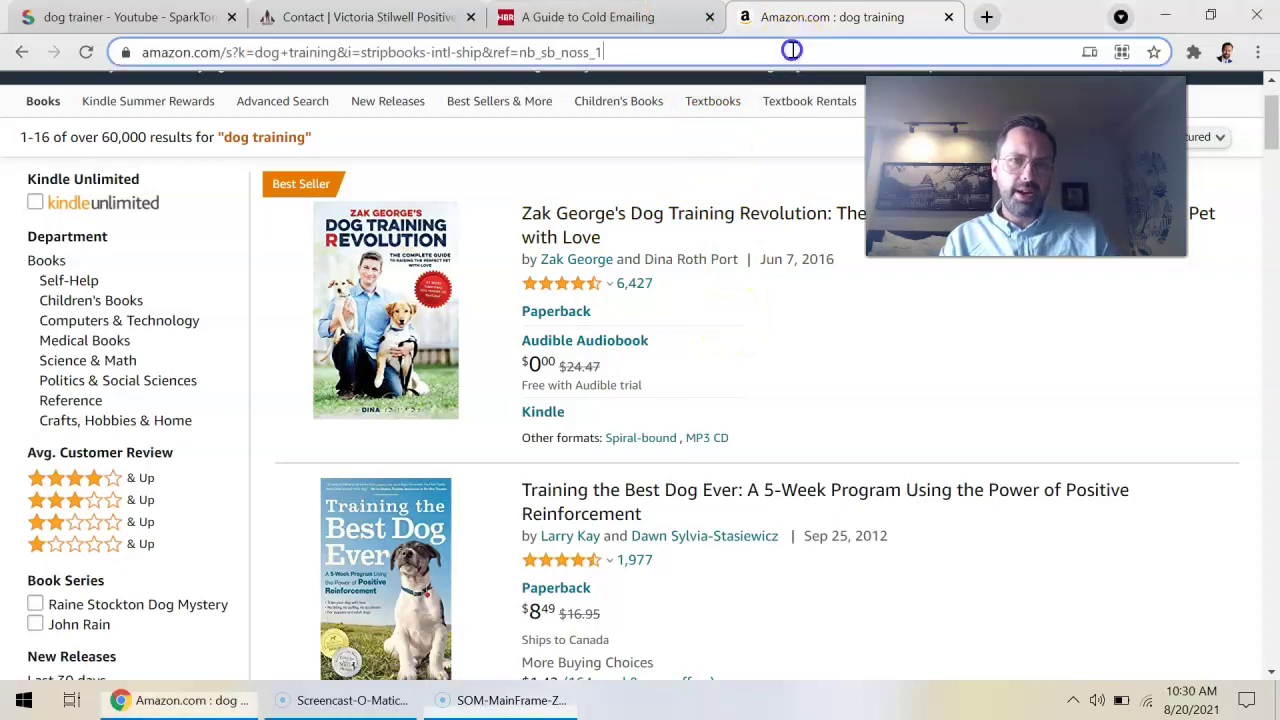
pyautogui.write('twitch.tv')
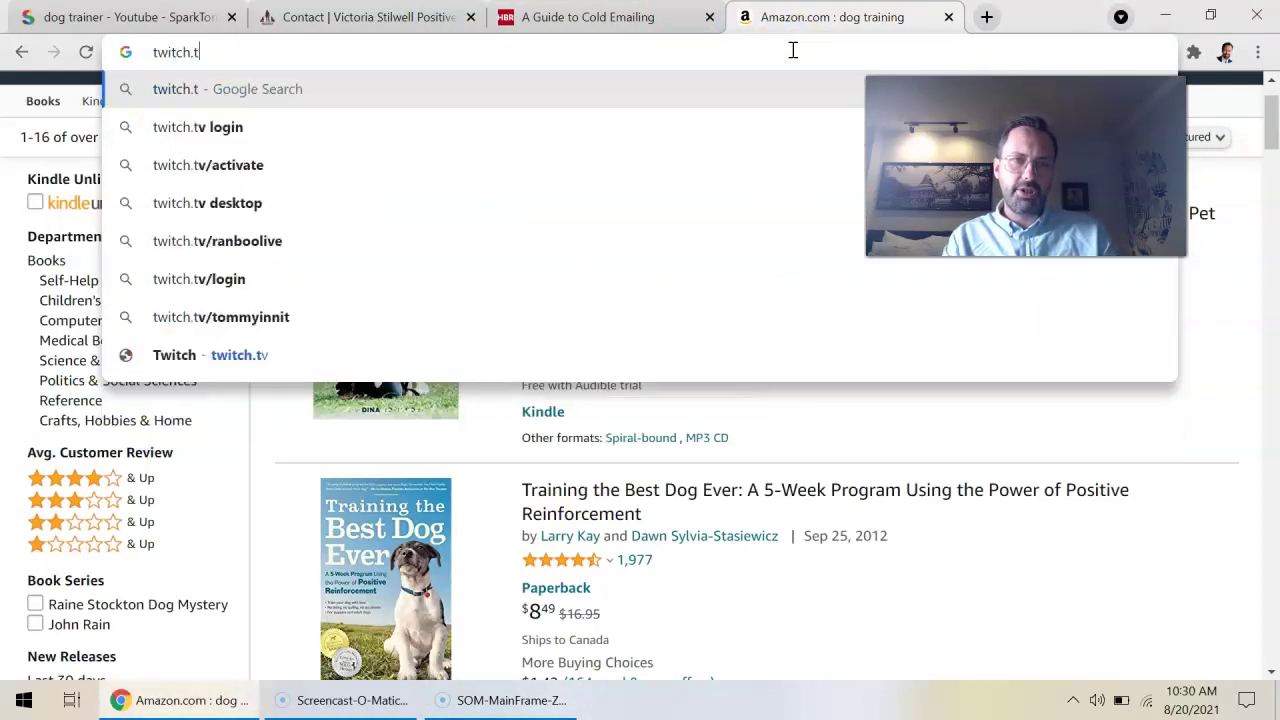
pyautogui.press('Return')
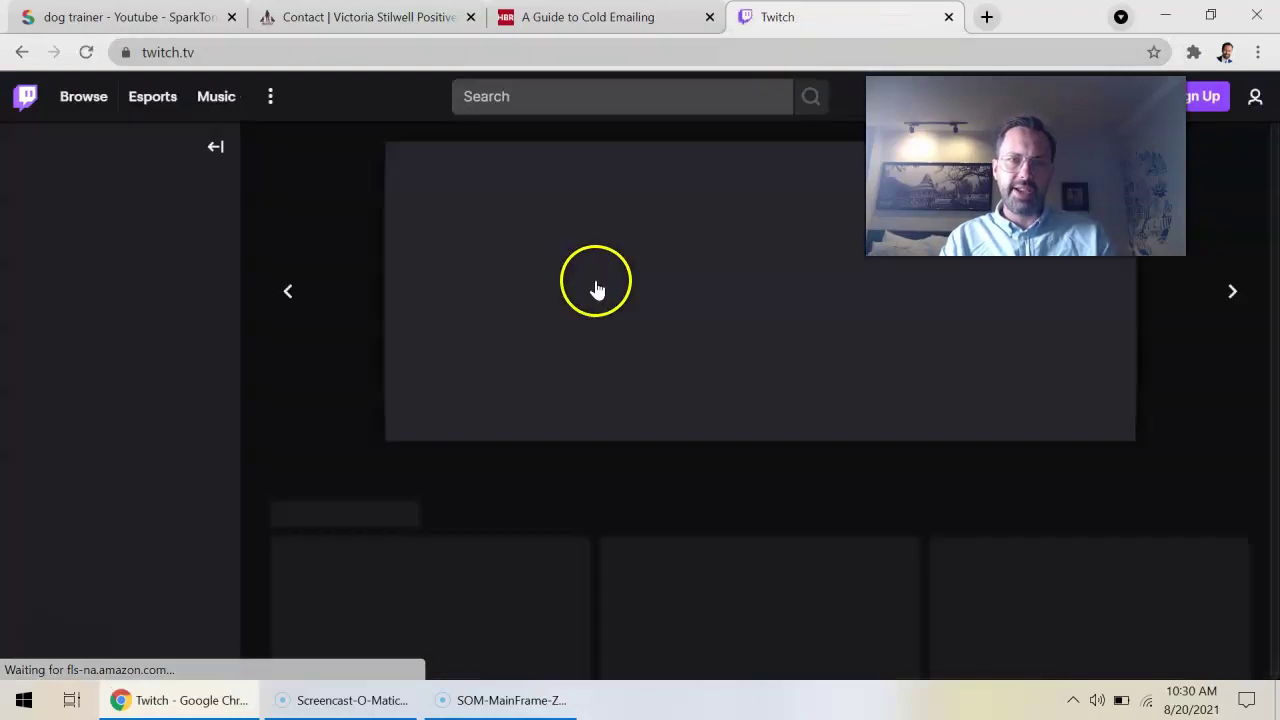
# Step: Start a '#dogtraining tik' search, then abandon it
pyautogui.click(477, 94)
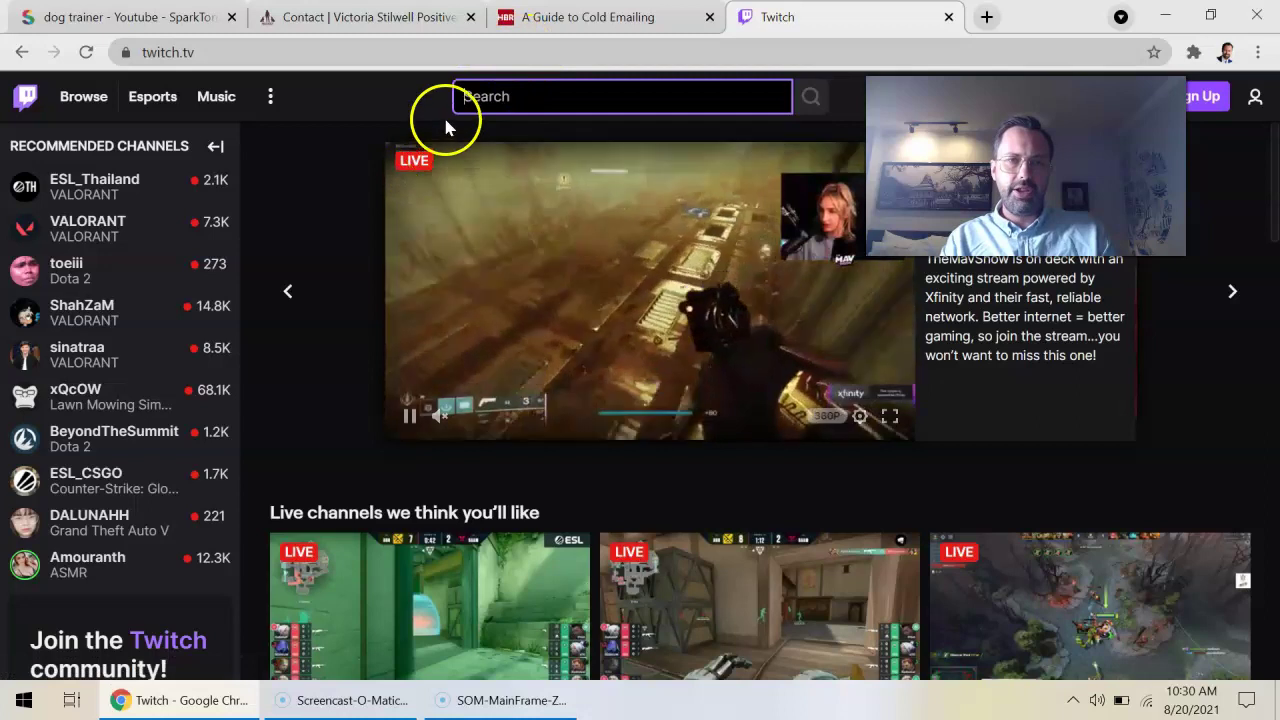
pyautogui.click(404, 58)
pyautogui.write('#d')
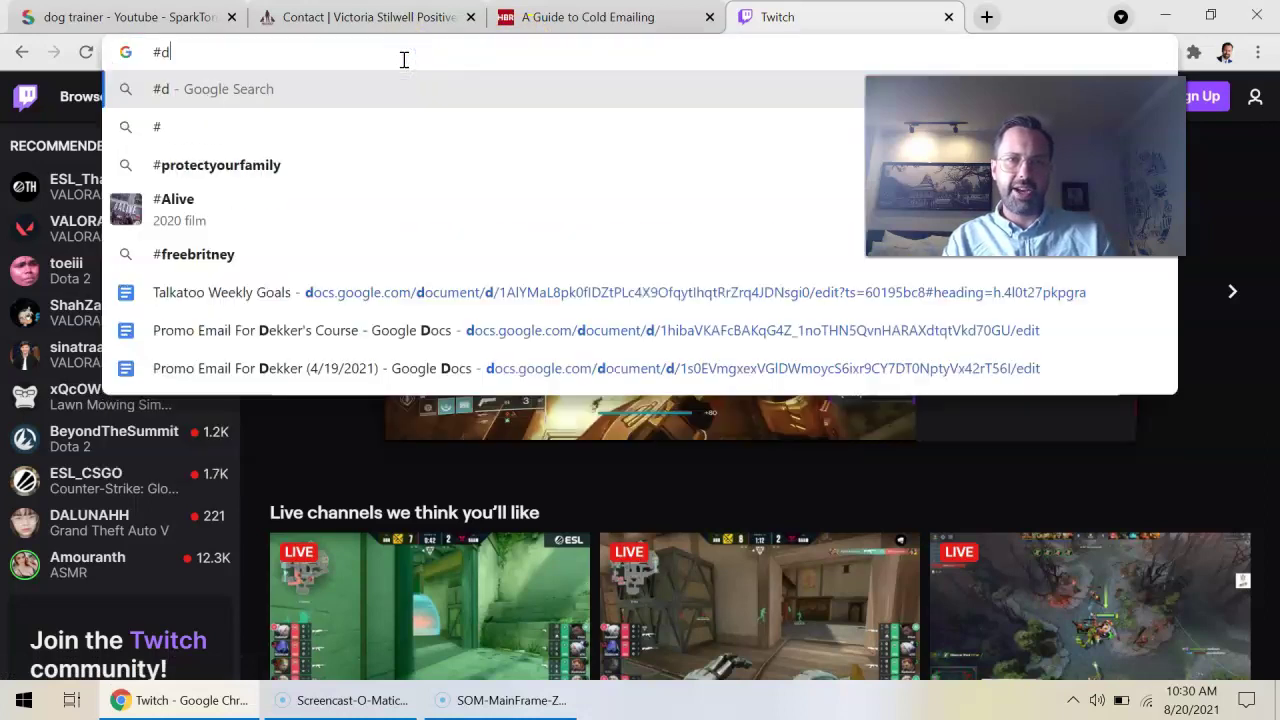
pyautogui.write('ogtraining tik')
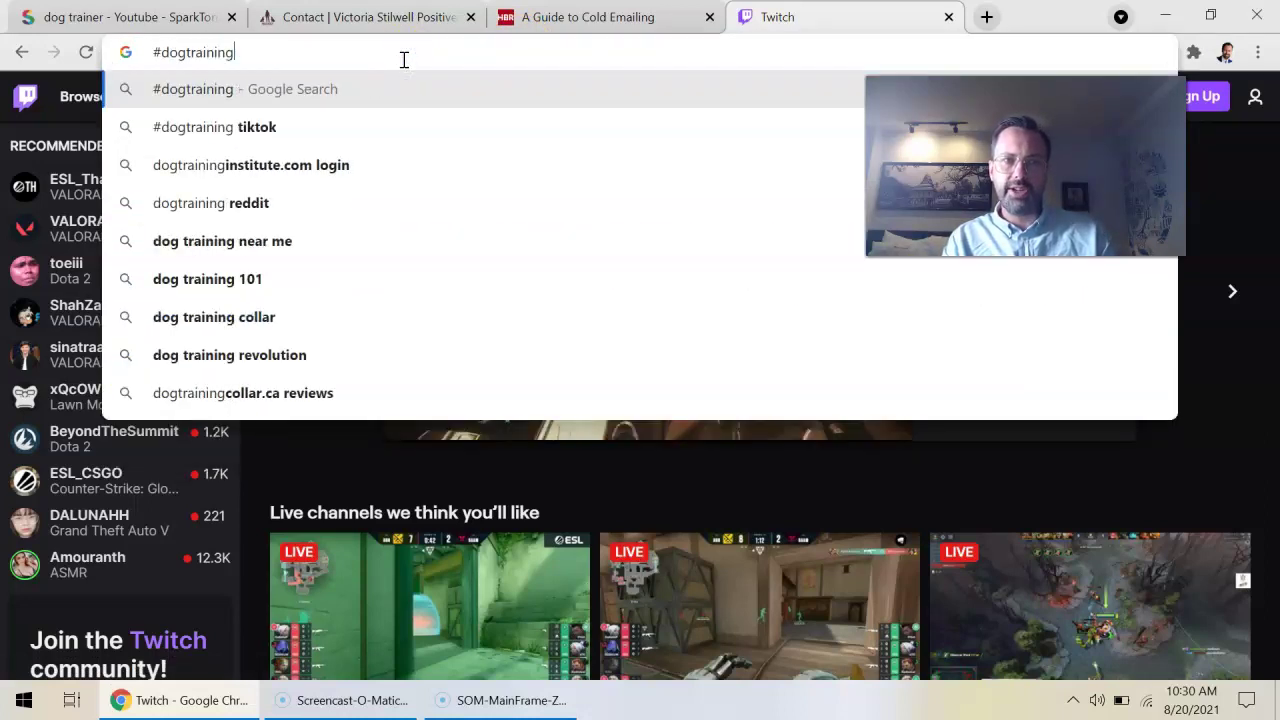
pyautogui.press('BackSpace')
pyautogui.press('BackSpace')
pyautogui.press('BackSpace')
pyautogui.press('BackSpace')
pyautogui.press('BackSpace')
pyautogui.press('BackSpace')
pyautogui.press('BackSpace')
pyautogui.press('BackSpace')
pyautogui.press('BackSpace')
pyautogui.press('BackSpace')
pyautogui.press('BackSpace')
pyautogui.press('BackSpace')
pyautogui.press('BackSpace')
pyautogui.press('BackSpace')
pyautogui.press('BackSpace')
pyautogui.press('BackSpace')
pyautogui.press('BackSpace')
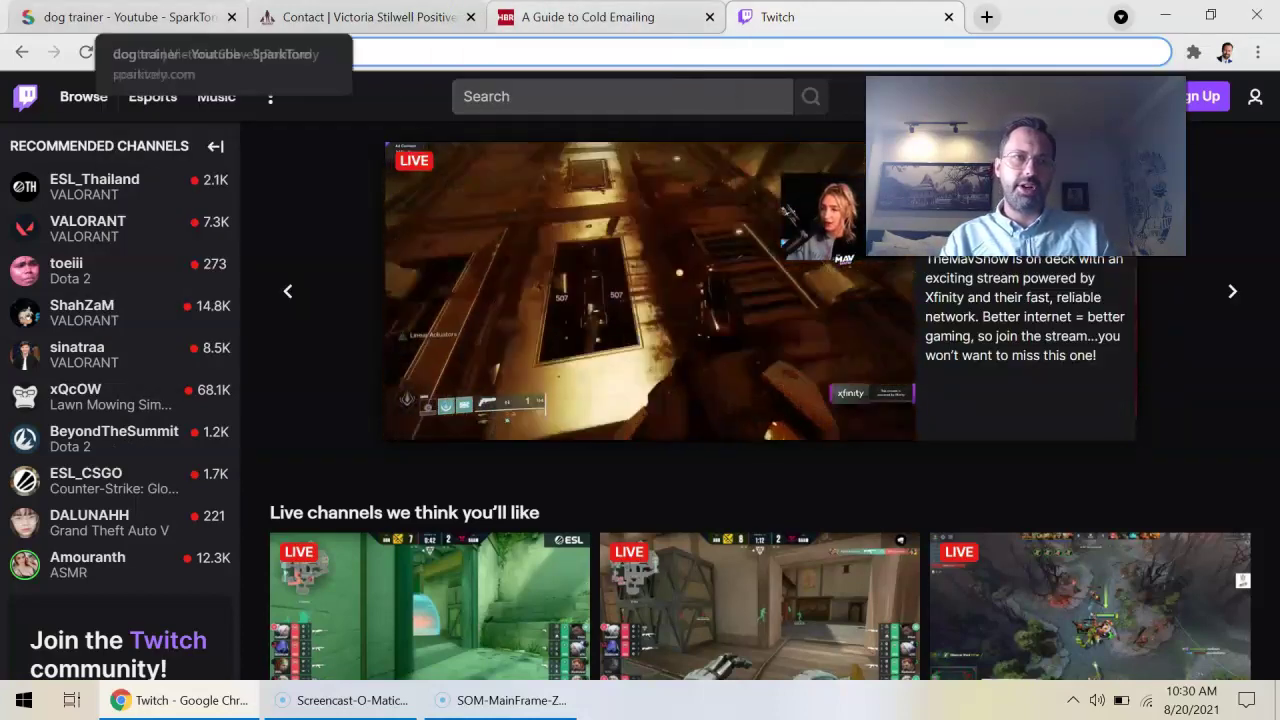
# Step: Return to SparkToro's dog trainer Social results and highlight the top account's 17% share
pyautogui.click(120, 17)
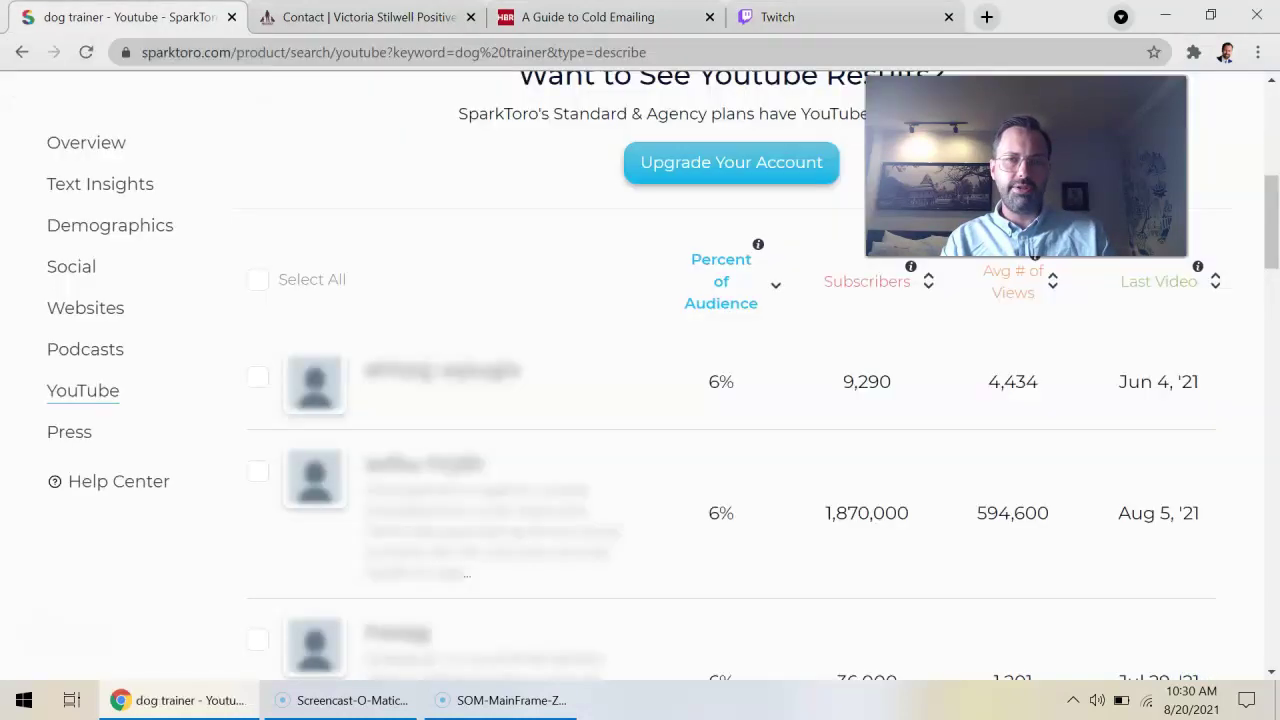
pyautogui.scroll(4, 423, 264)
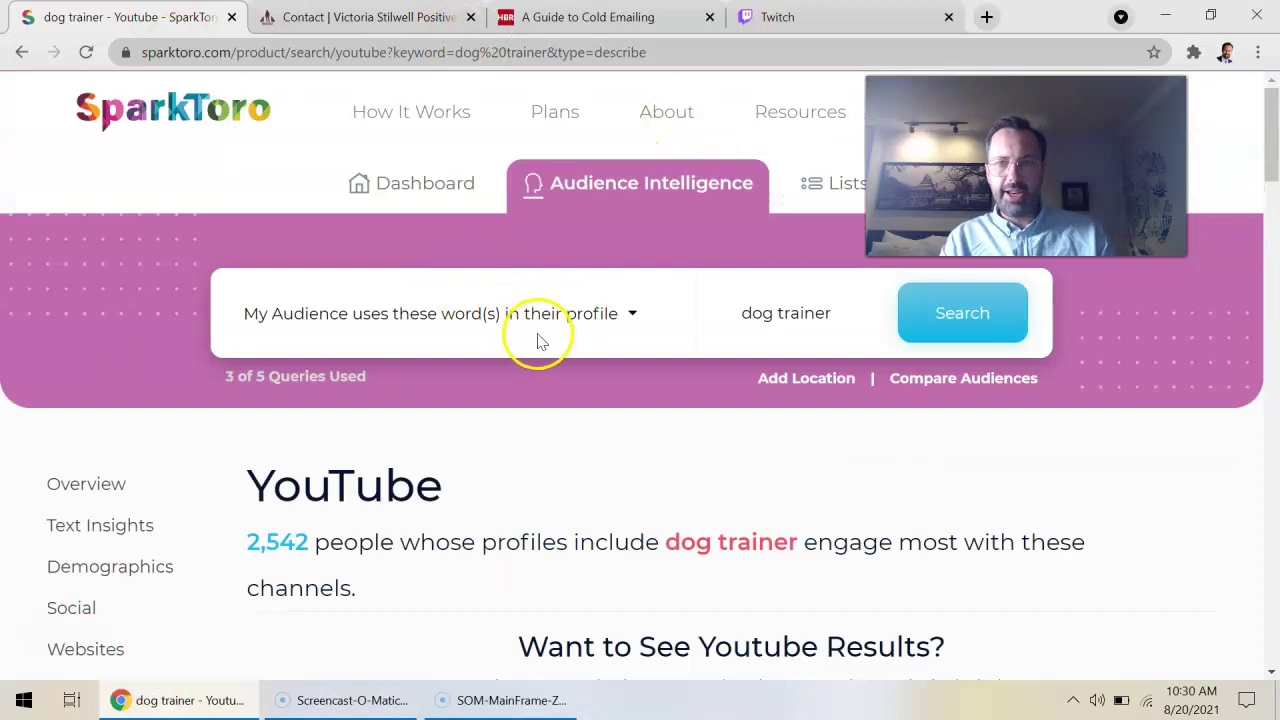
pyautogui.scroll(-1, 622, 580)
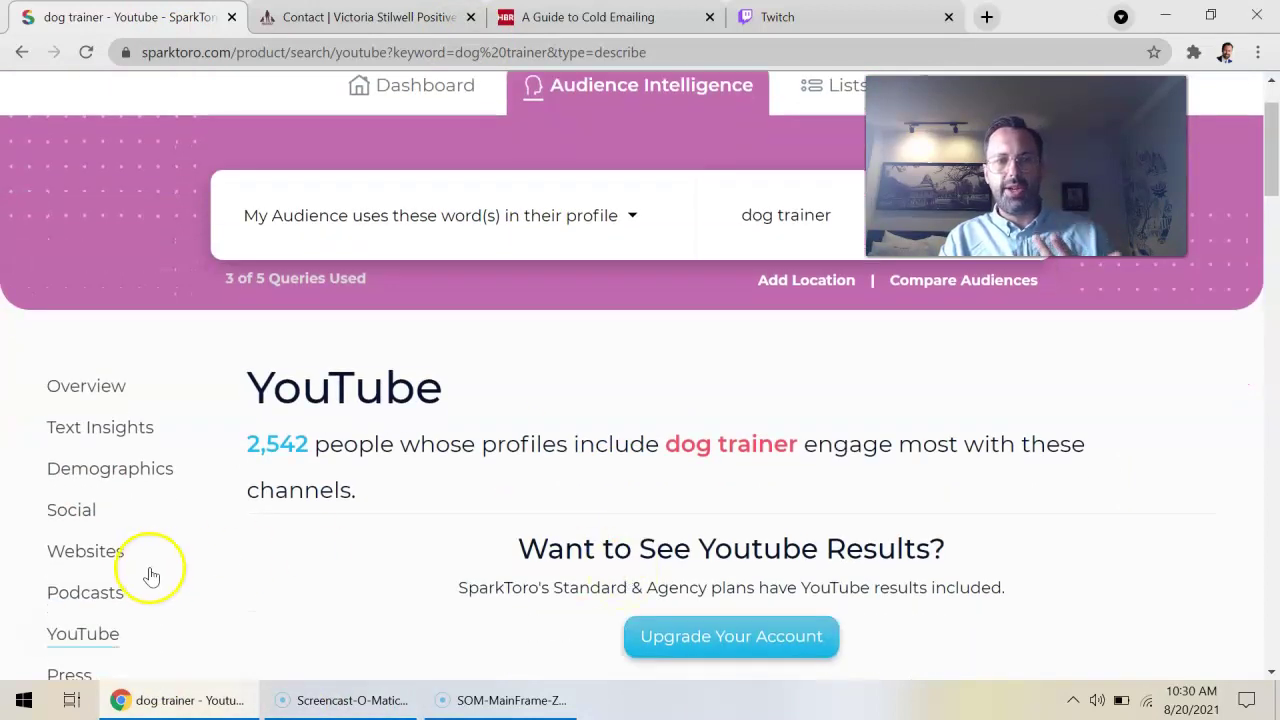
pyautogui.click(65, 515)
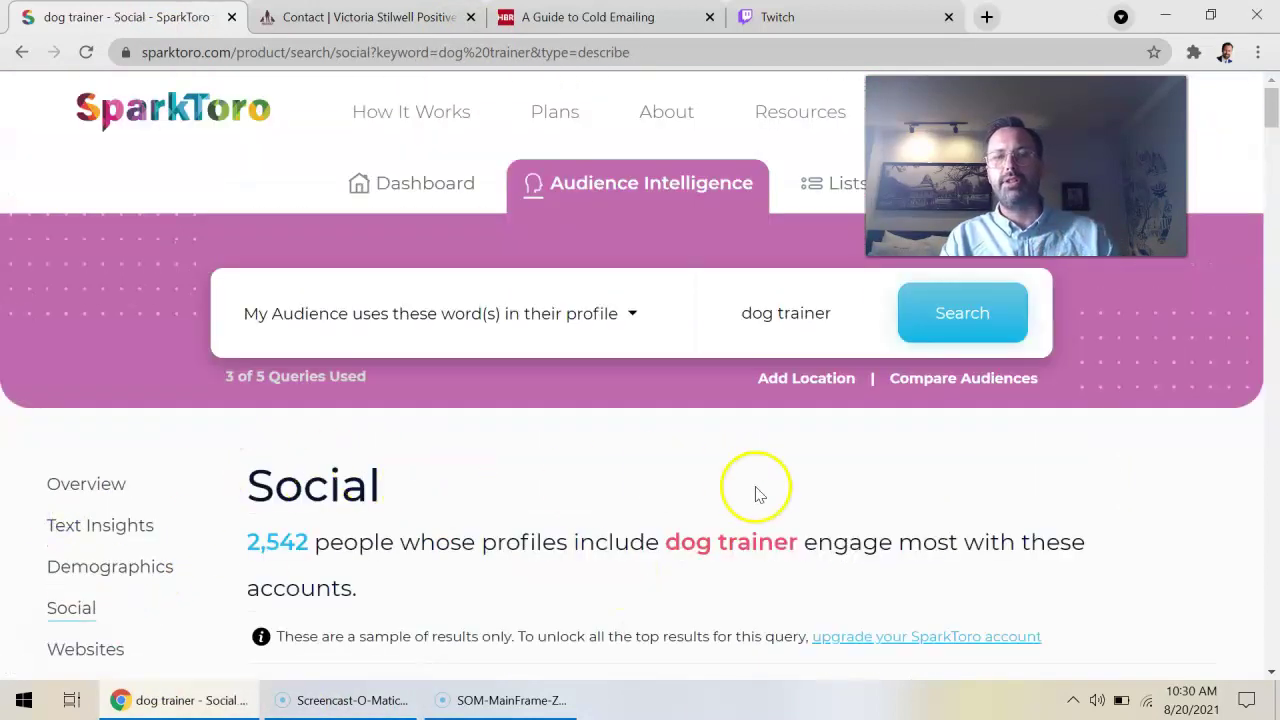
pyautogui.scroll(-5, 755, 492)
pyautogui.click(751, 437)
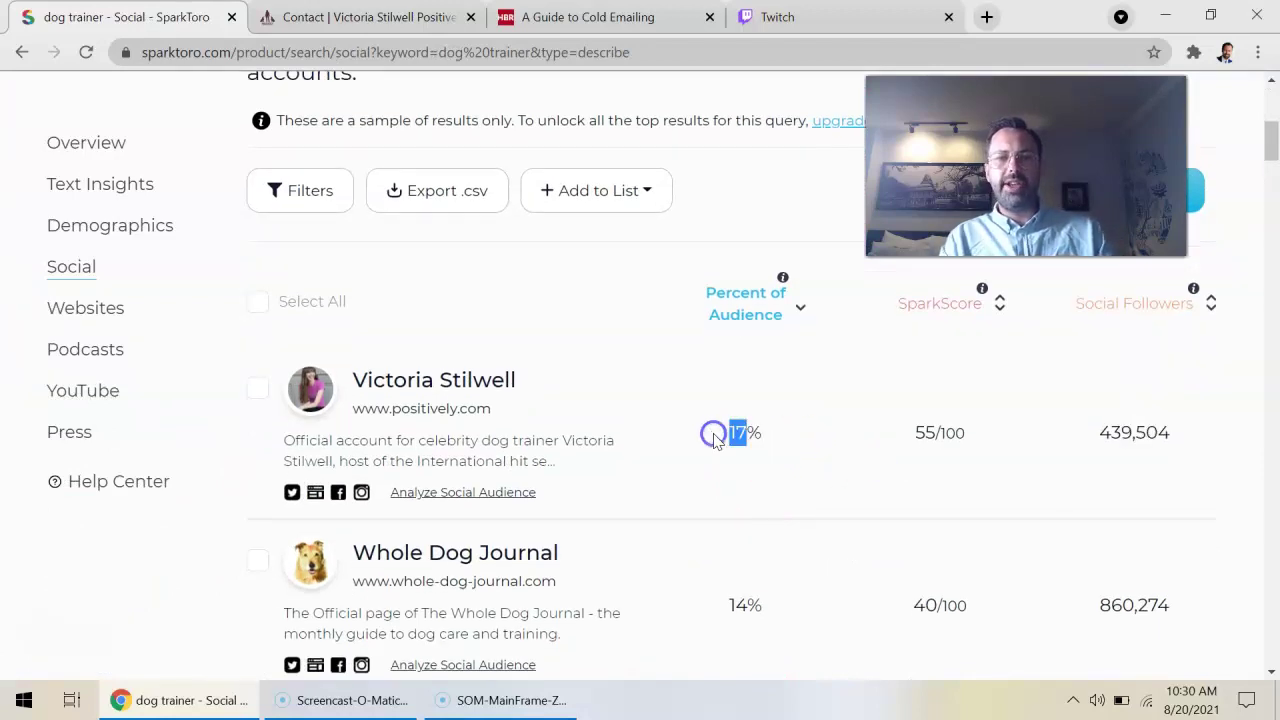